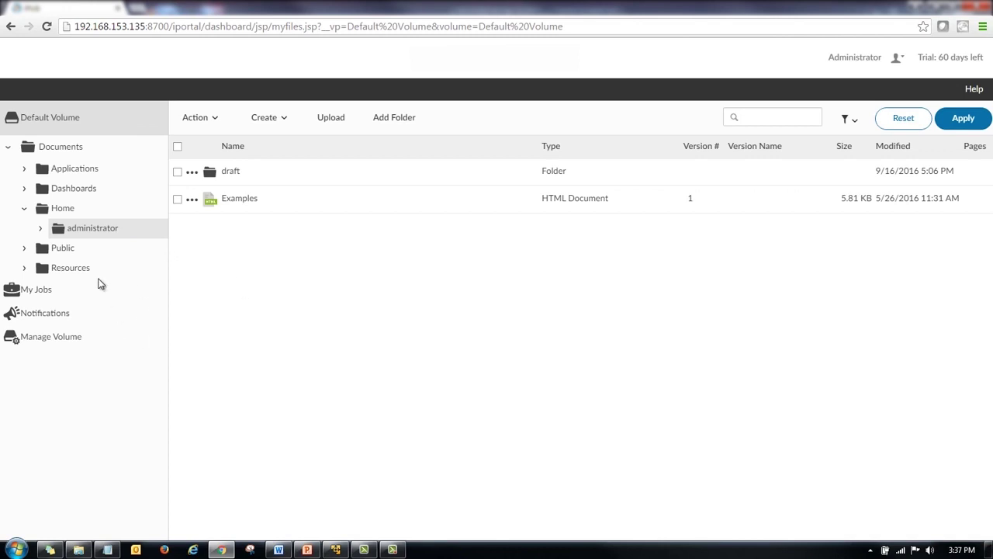
# Step: Start a new report and add Project Root's Classic Models.data as its data source
pyautogui.click(285, 121)
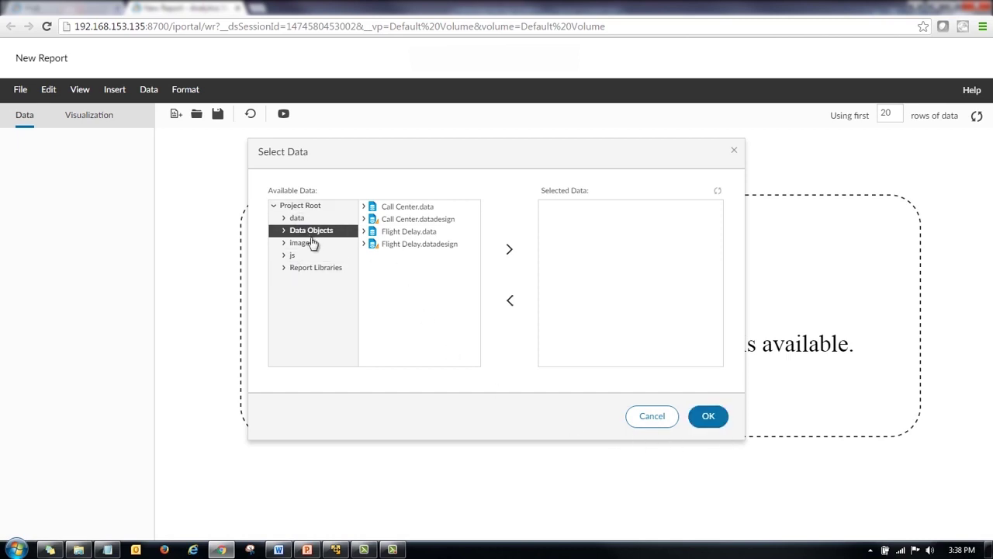
pyautogui.click(419, 219)
pyautogui.click(306, 206)
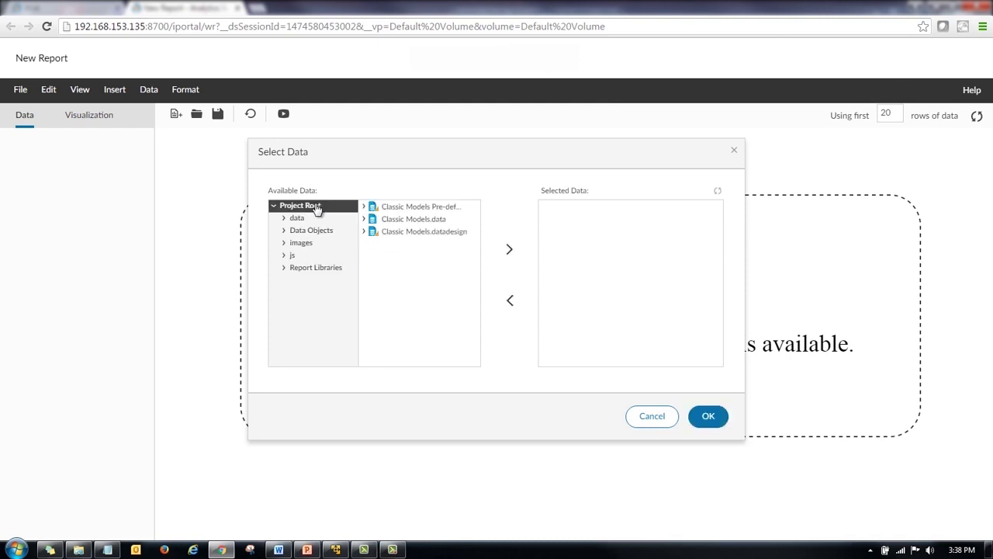
pyautogui.click(435, 219)
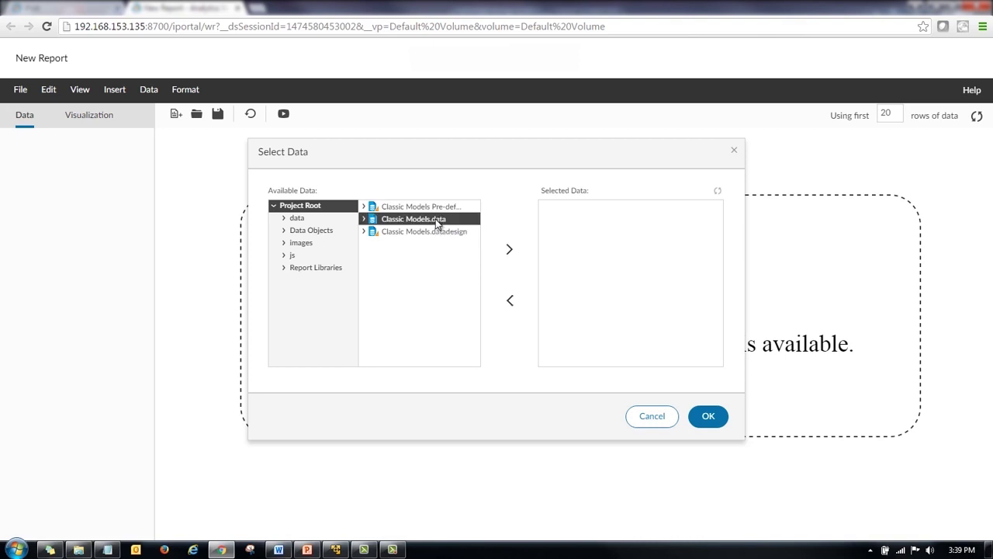
pyautogui.click(511, 253)
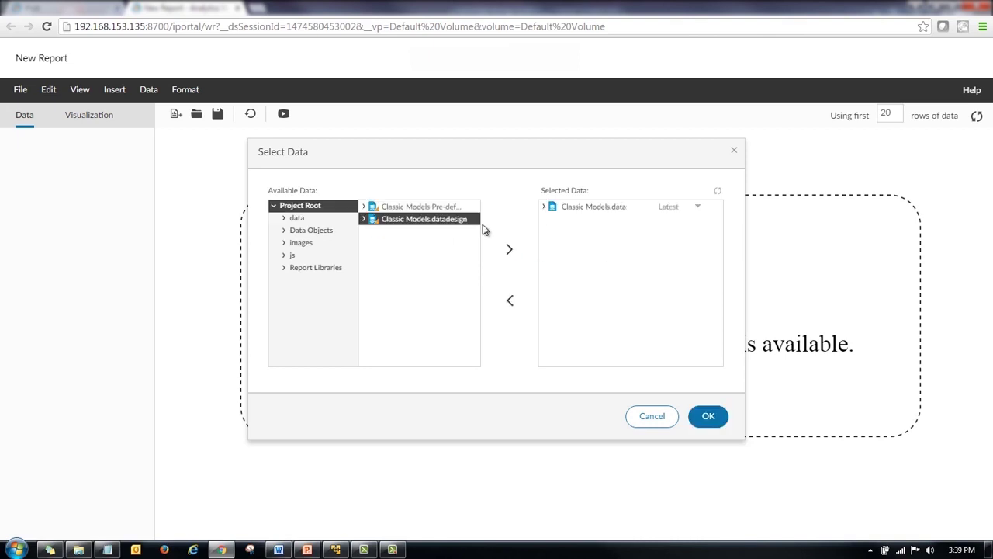
pyautogui.click(704, 417)
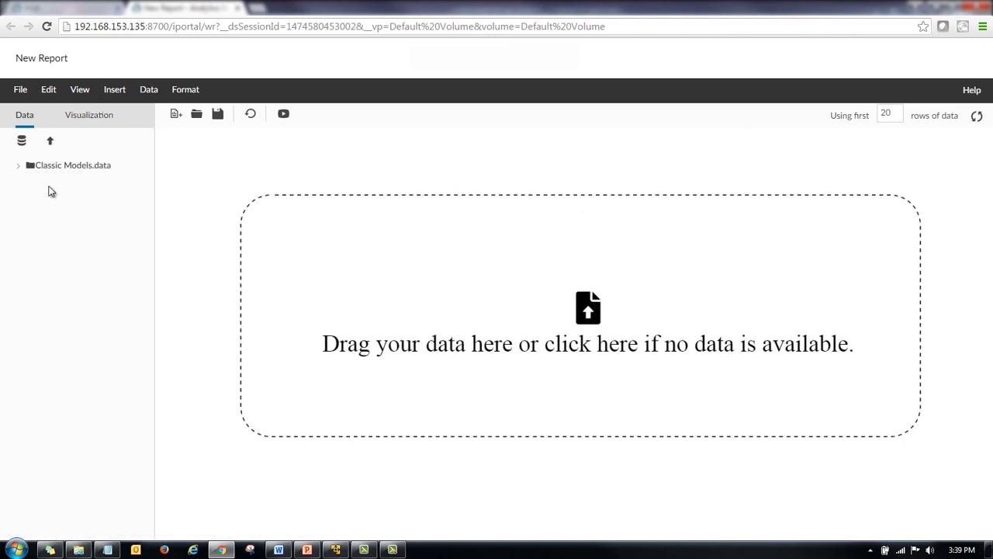
# Step: Show the Visualization list of table, crosstab and chart types
pyautogui.click(102, 118)
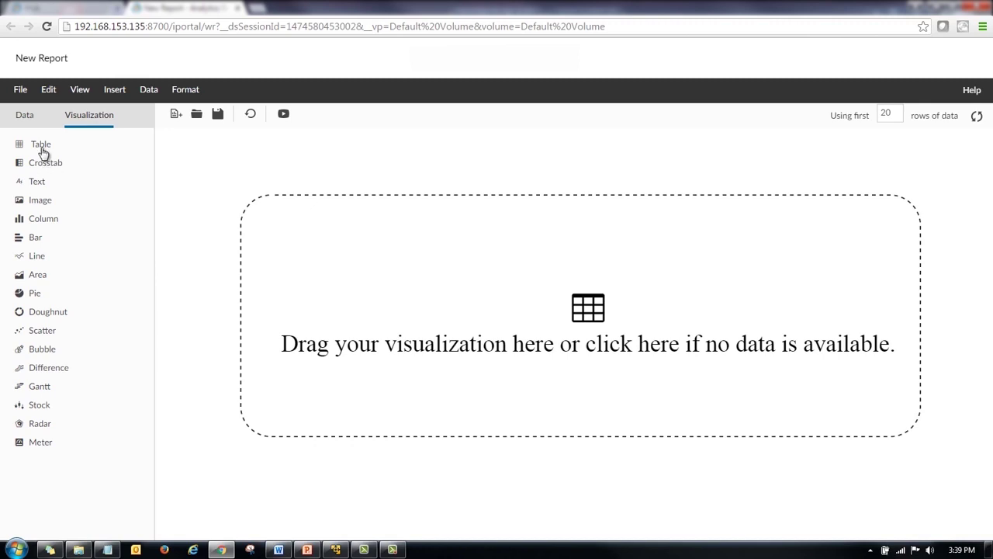
# Step: Place a table on the report canvas and expand the Customers table's fields
pyautogui.moveTo(42, 152); pyautogui.dragTo(458, 259)
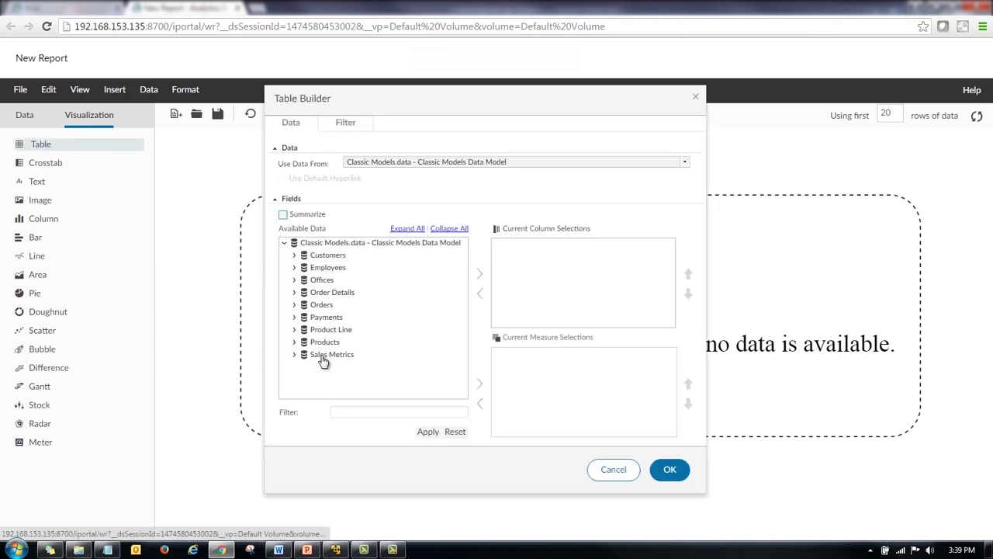
pyautogui.click(295, 255)
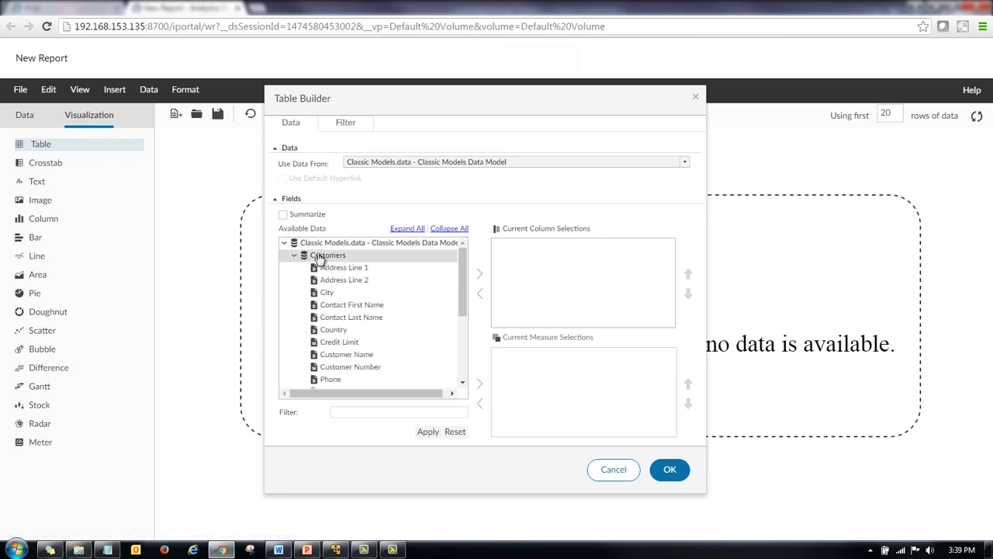
pyautogui.click(313, 257)
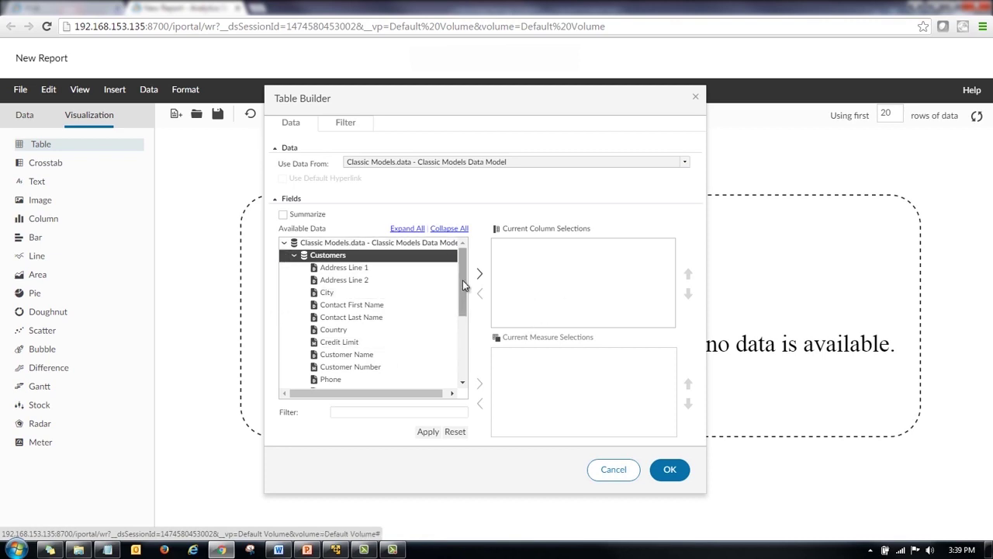
pyautogui.moveTo(462, 282); pyautogui.dragTo(464, 307)
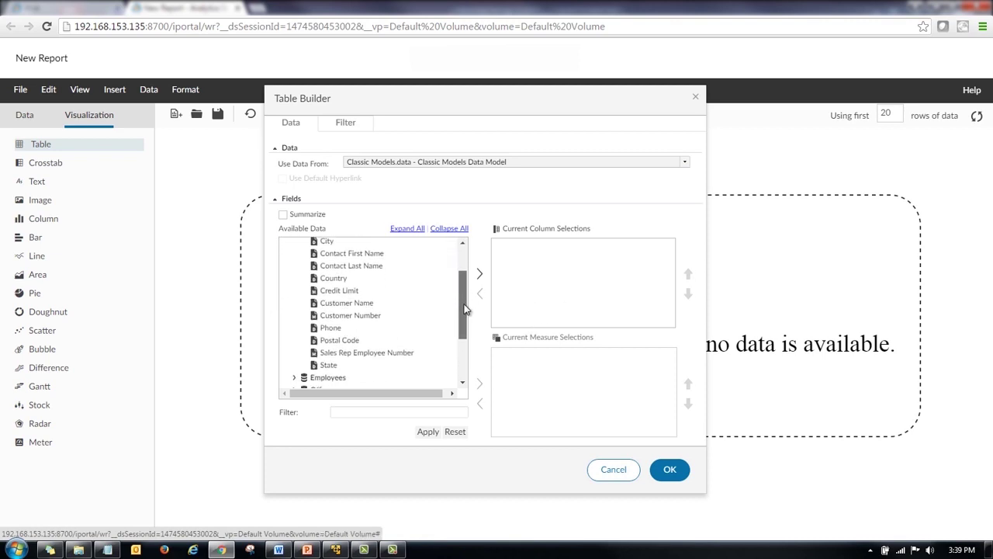
# Step: Add Customer Name, Number, Credit Limit, contact names, Phone, Address, City, State, Postal Code as columns
pyautogui.click(378, 305)
pyautogui.keyDown('ctrl'); pyautogui.click(379, 317); pyautogui.keyUp('ctrl')
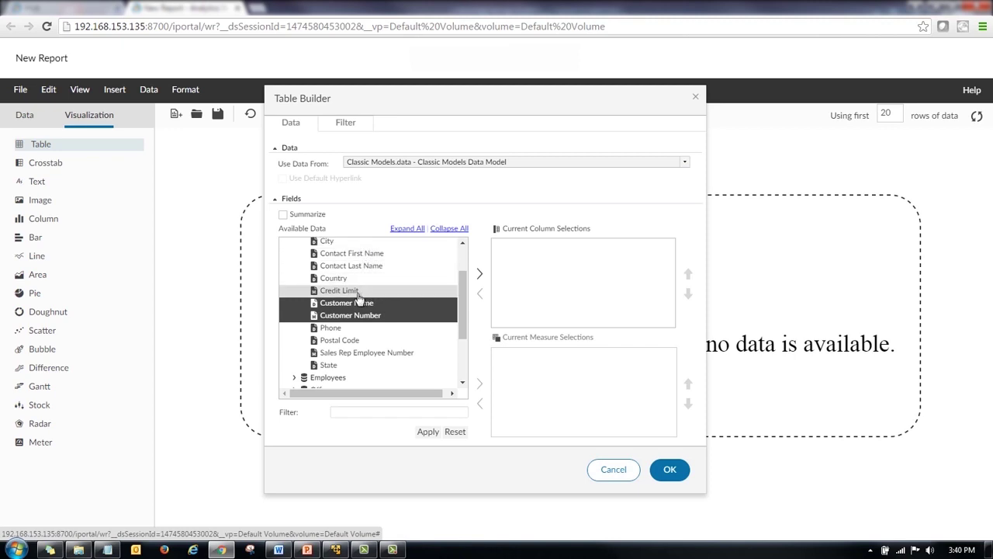
pyautogui.keyDown('ctrl'); pyautogui.click(358, 291); pyautogui.keyUp('ctrl')
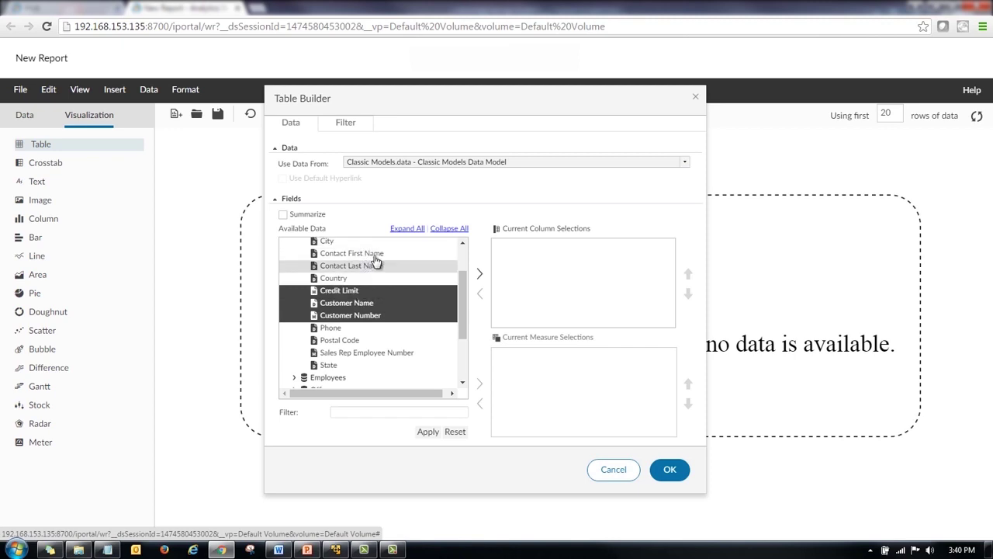
pyautogui.keyDown('ctrl'); pyautogui.click(376, 254); pyautogui.keyUp('ctrl')
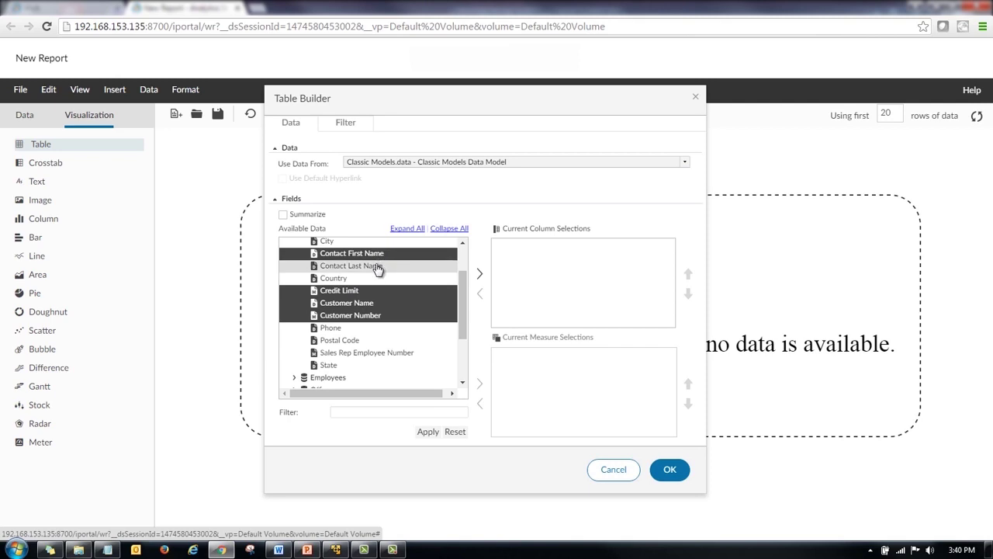
pyautogui.keyDown('ctrl'); pyautogui.click(378, 268); pyautogui.keyUp('ctrl')
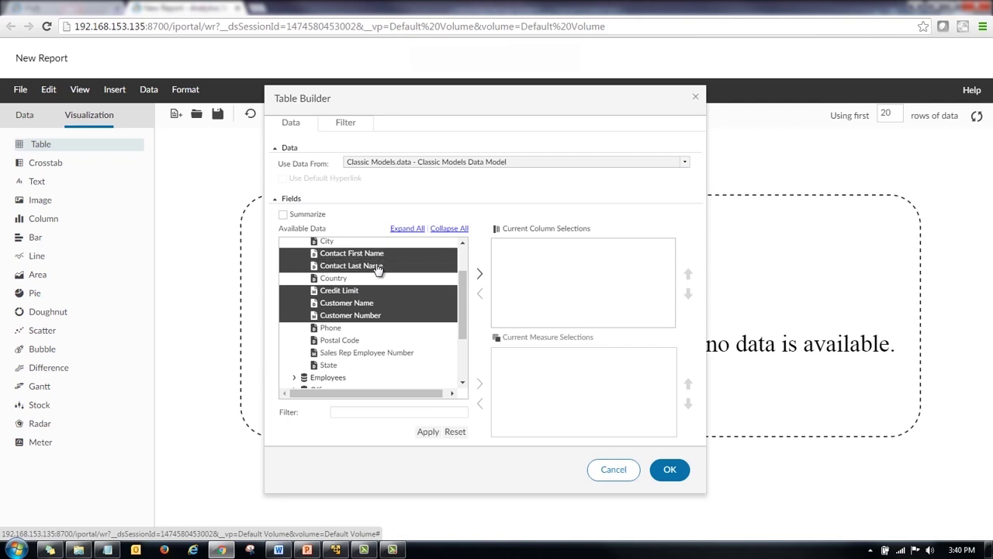
pyautogui.keyDown('ctrl'); pyautogui.click(339, 331); pyautogui.keyUp('ctrl')
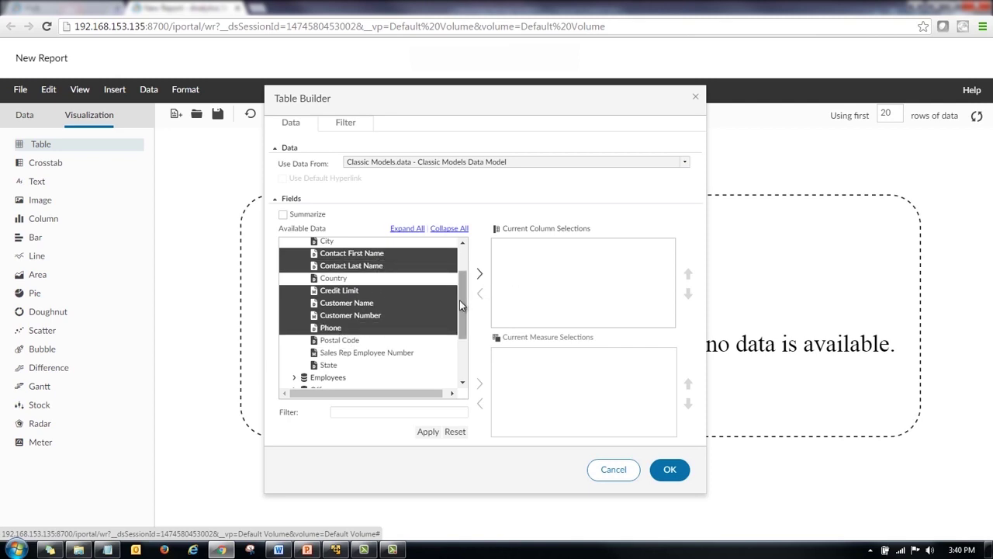
pyautogui.moveTo(460, 299); pyautogui.dragTo(459, 287)
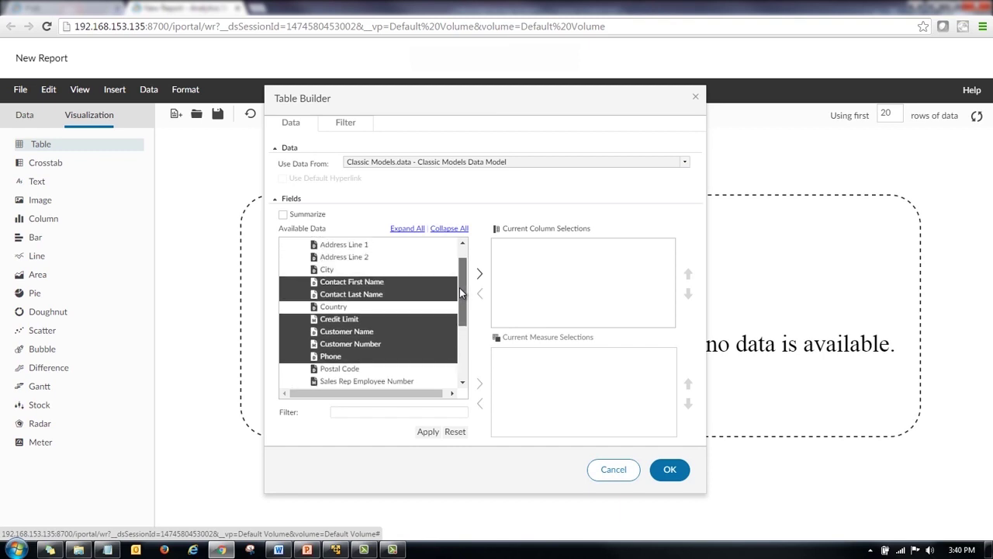
pyautogui.keyDown('ctrl'); pyautogui.click(373, 247); pyautogui.keyUp('ctrl')
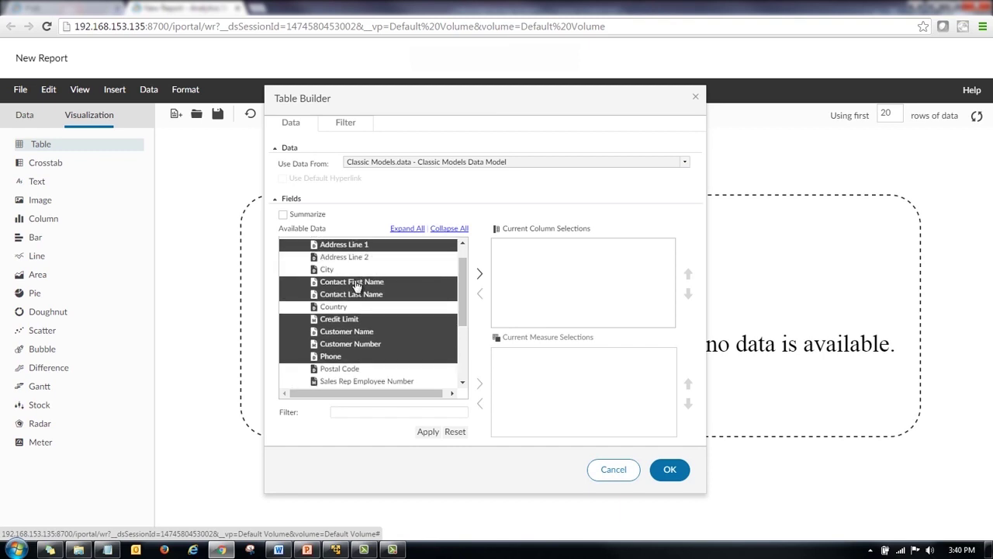
pyautogui.keyDown('ctrl'); pyautogui.click(345, 271); pyautogui.keyUp('ctrl')
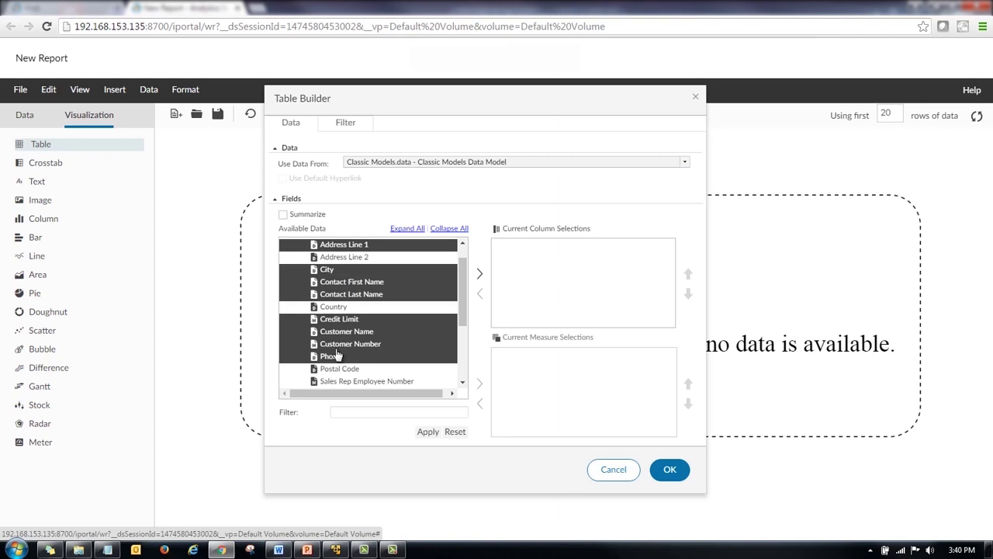
pyautogui.moveTo(463, 313); pyautogui.dragTo(463, 332)
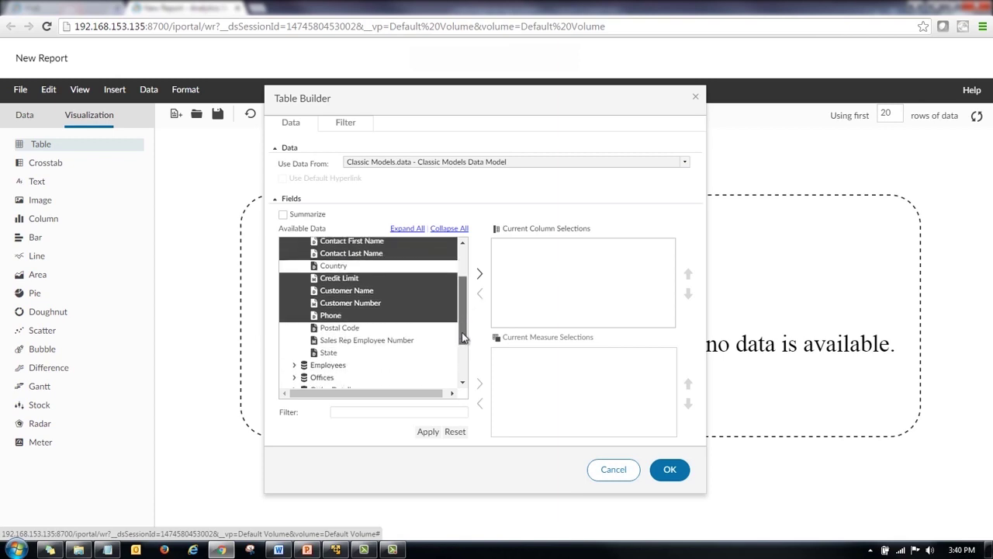
pyautogui.keyDown('ctrl'); pyautogui.click(335, 351); pyautogui.keyUp('ctrl')
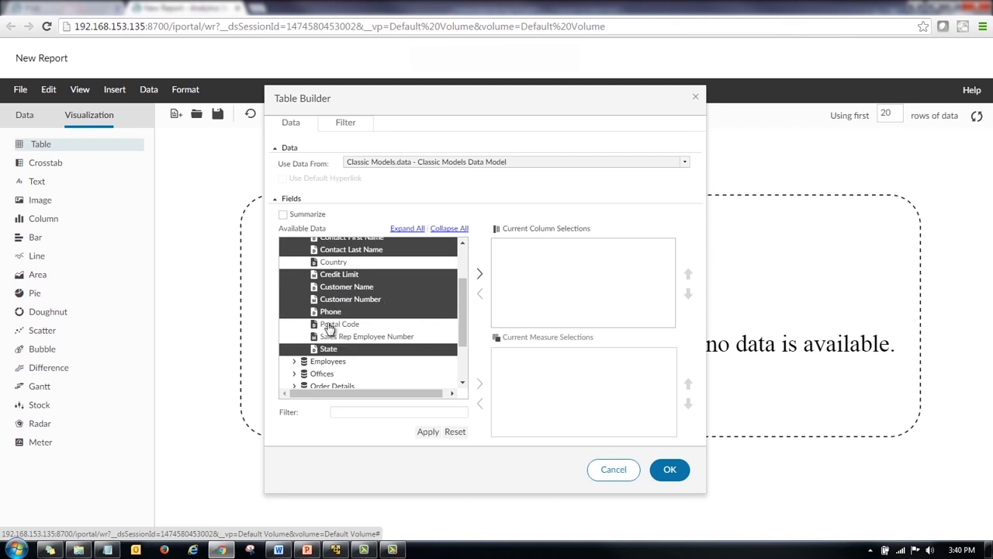
pyautogui.keyDown('ctrl'); pyautogui.click(345, 324); pyautogui.keyUp('ctrl')
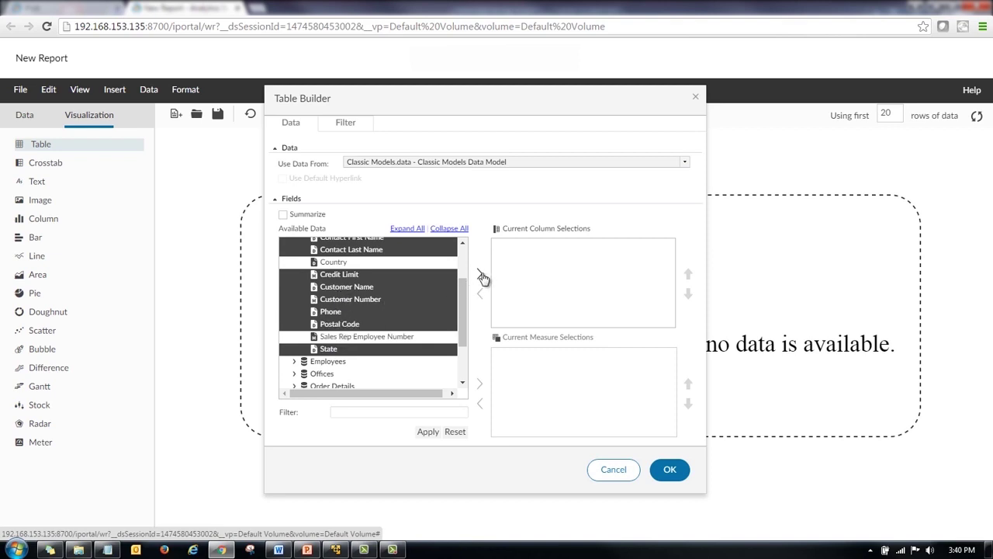
pyautogui.click(480, 276)
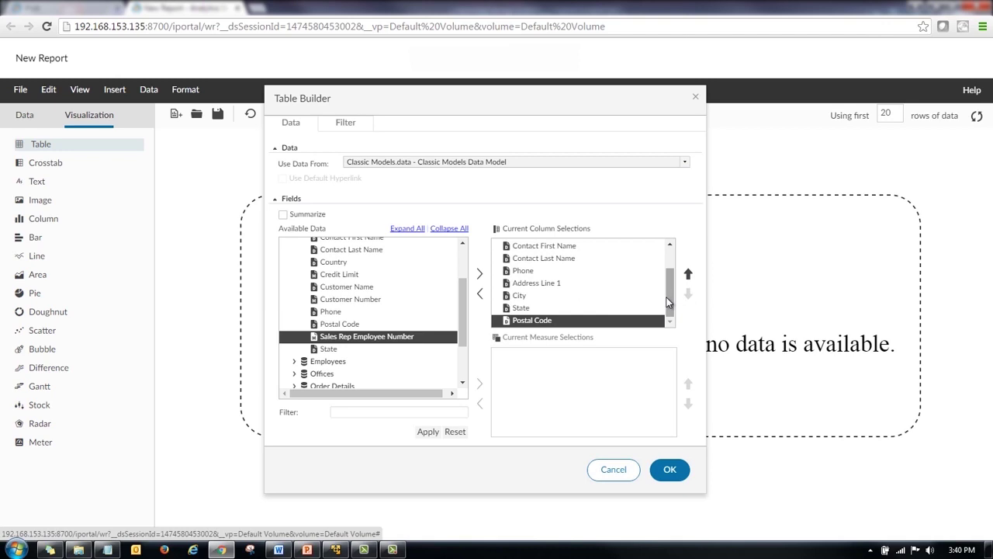
pyautogui.click(582, 249)
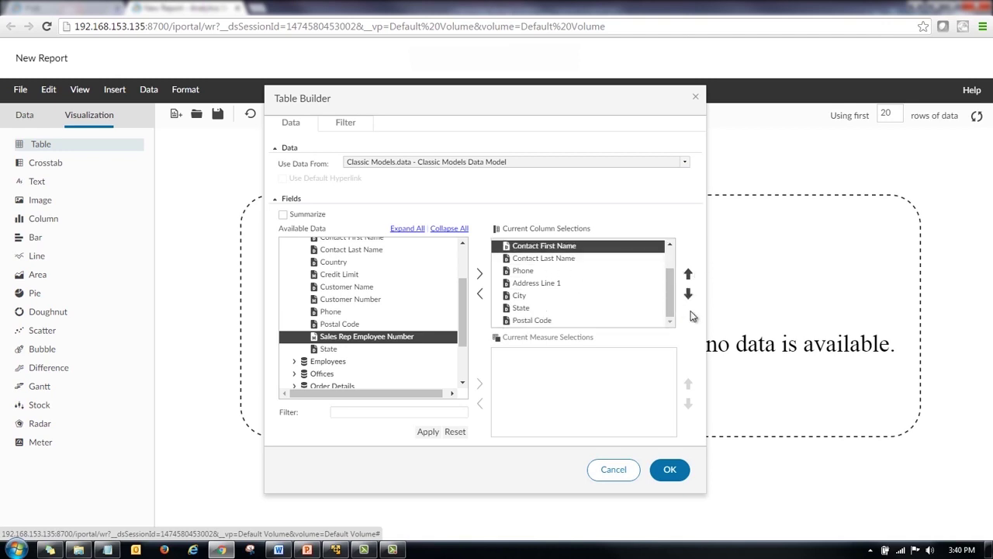
pyautogui.moveTo(672, 277); pyautogui.dragTo(672, 256)
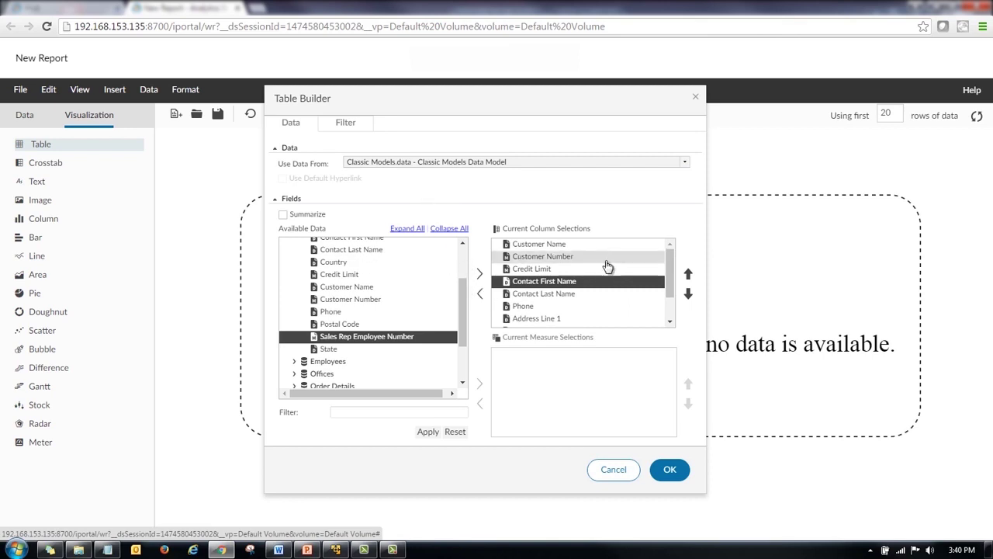
# Step: Start a new table filter on the Country field
pyautogui.click(346, 125)
pyautogui.click(665, 145)
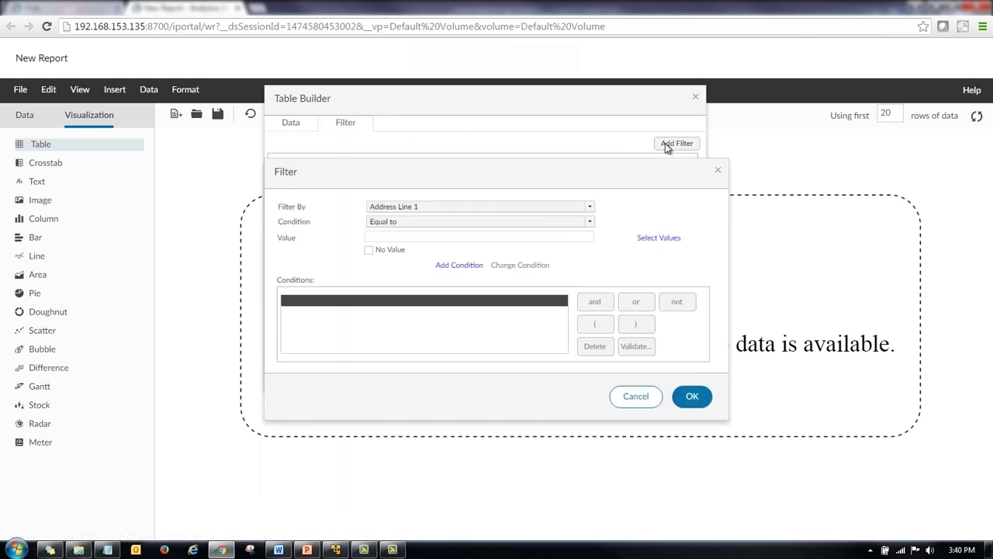
pyautogui.click(591, 209)
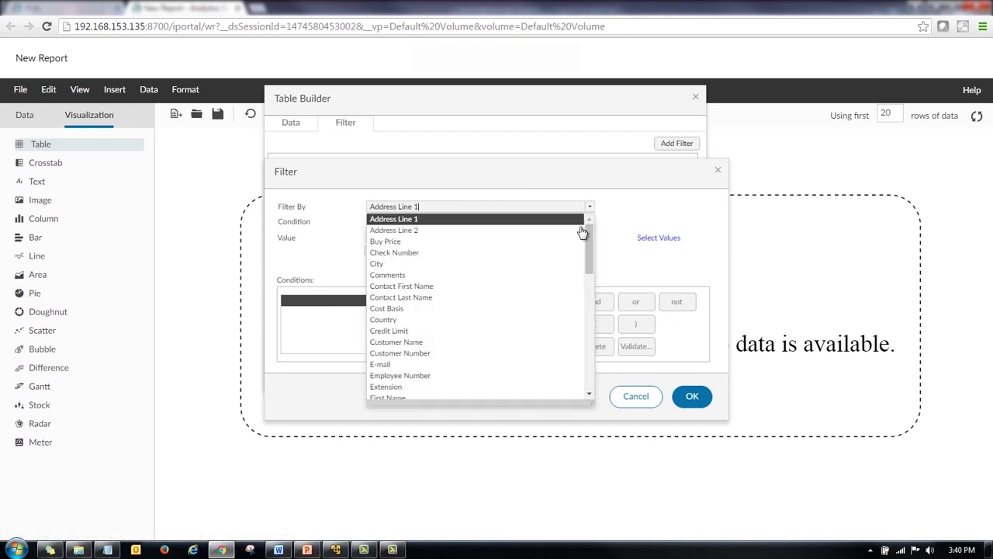
pyautogui.click(406, 320)
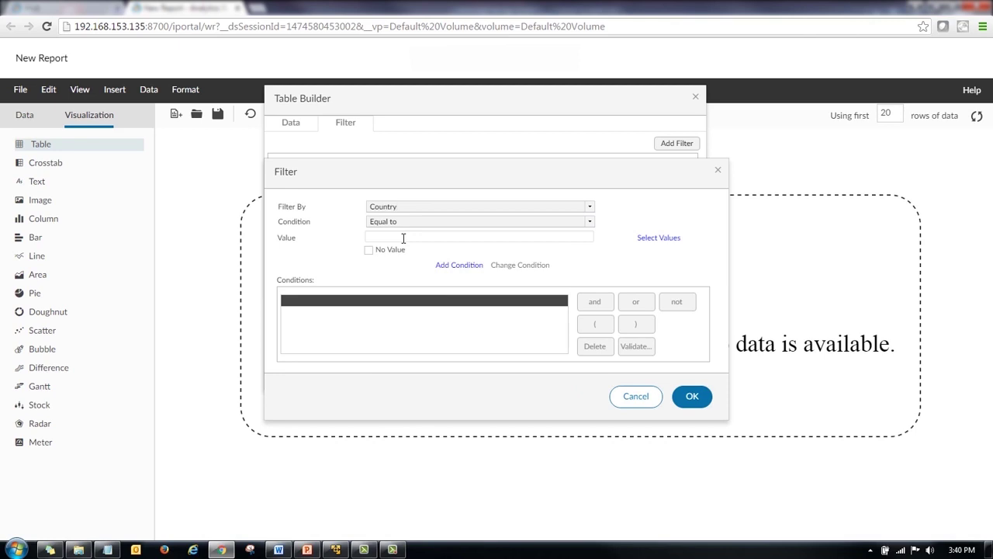
# Step: Set the filter condition Country = USA, validate it and confirm
pyautogui.click(659, 238)
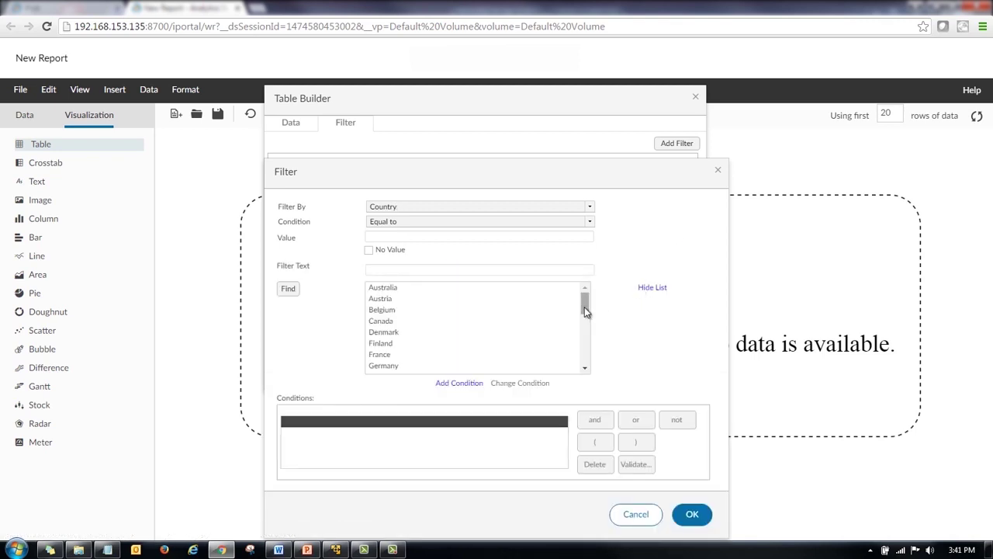
pyautogui.moveTo(584, 307); pyautogui.dragTo(588, 375)
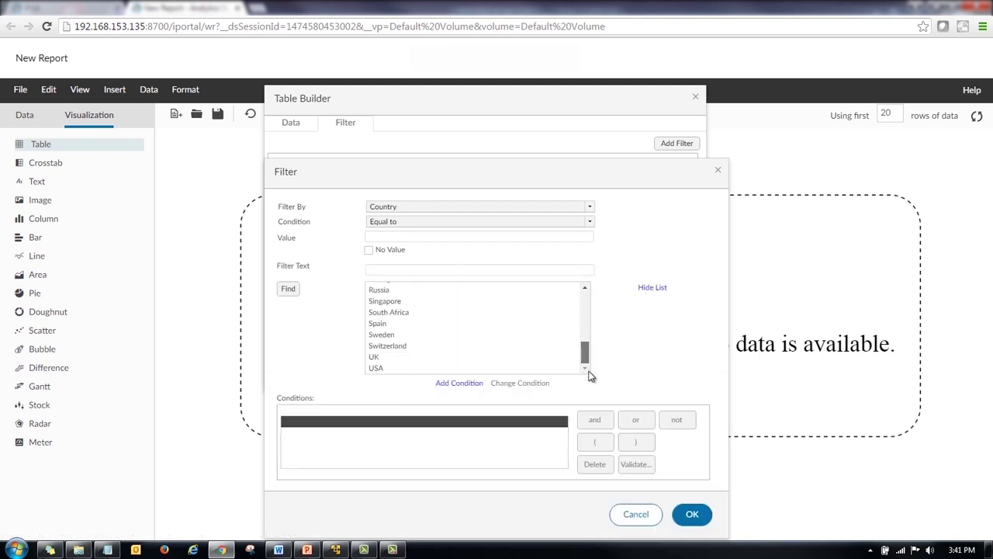
pyautogui.click(386, 370)
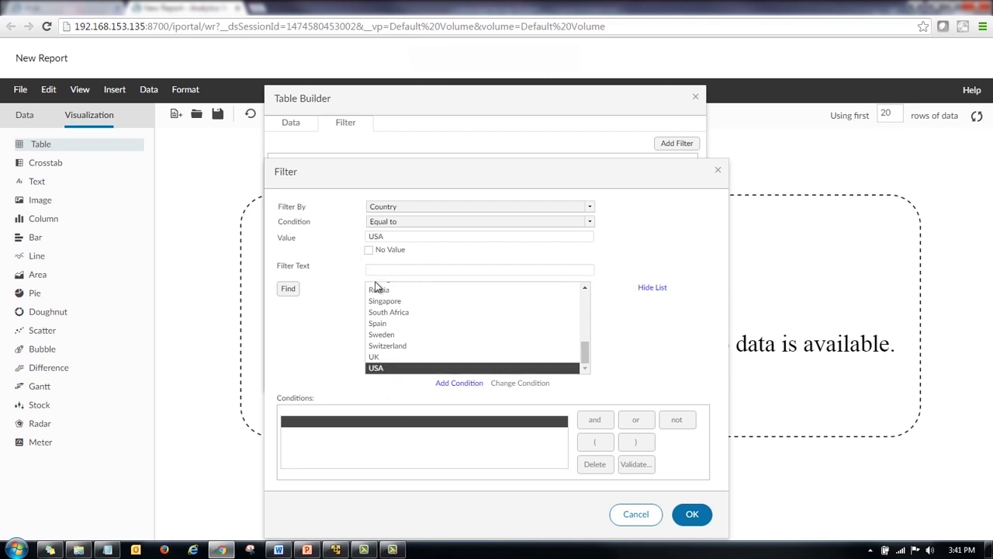
pyautogui.click(650, 288)
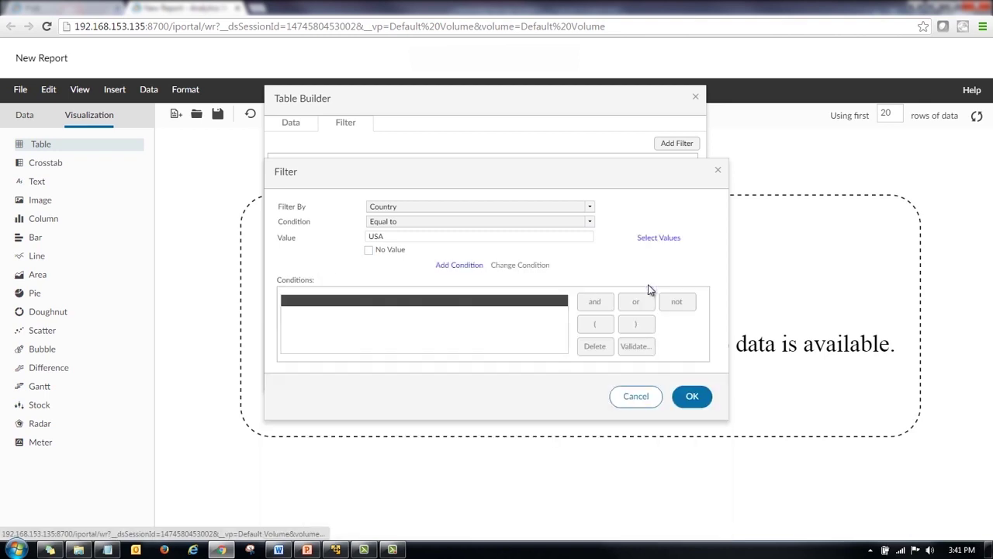
pyautogui.click(460, 267)
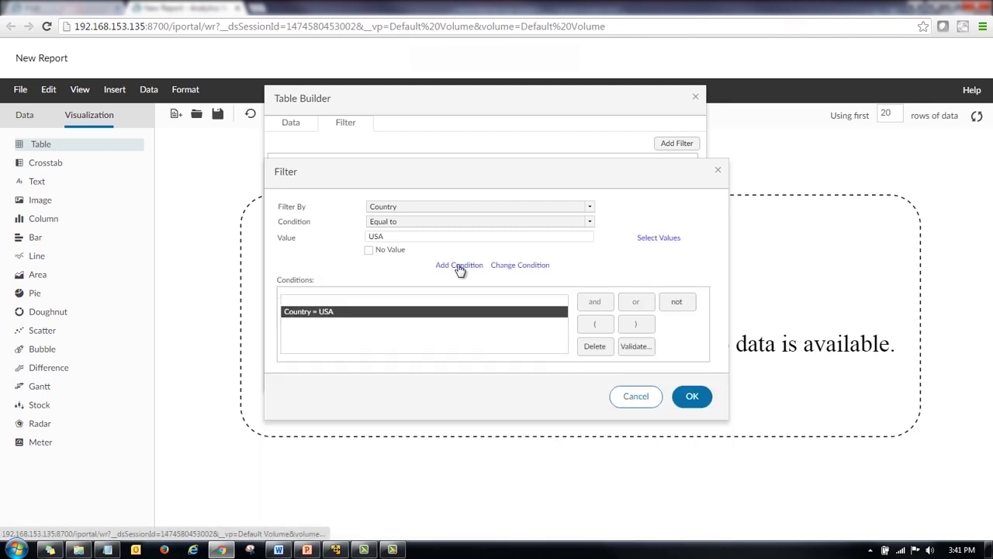
pyautogui.click(637, 348)
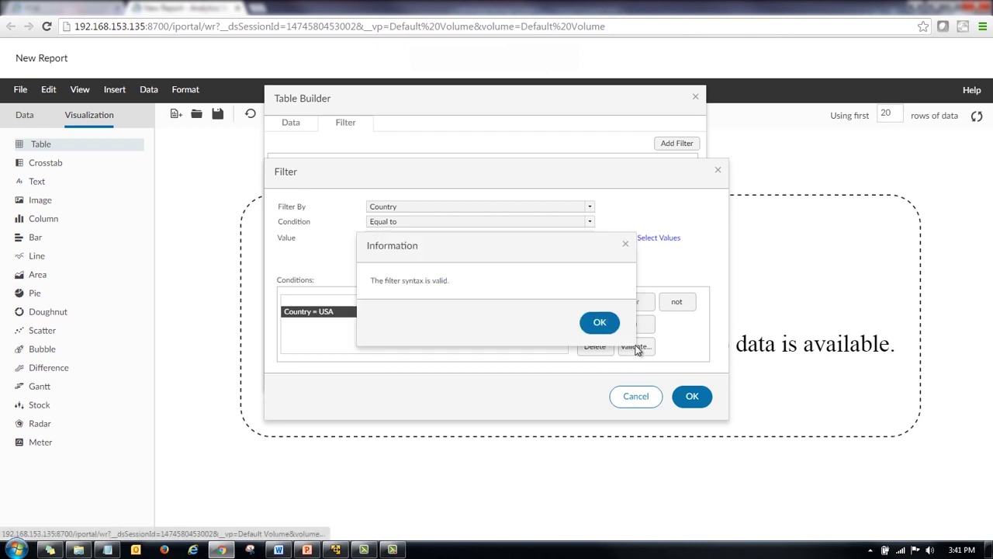
pyautogui.click(601, 323)
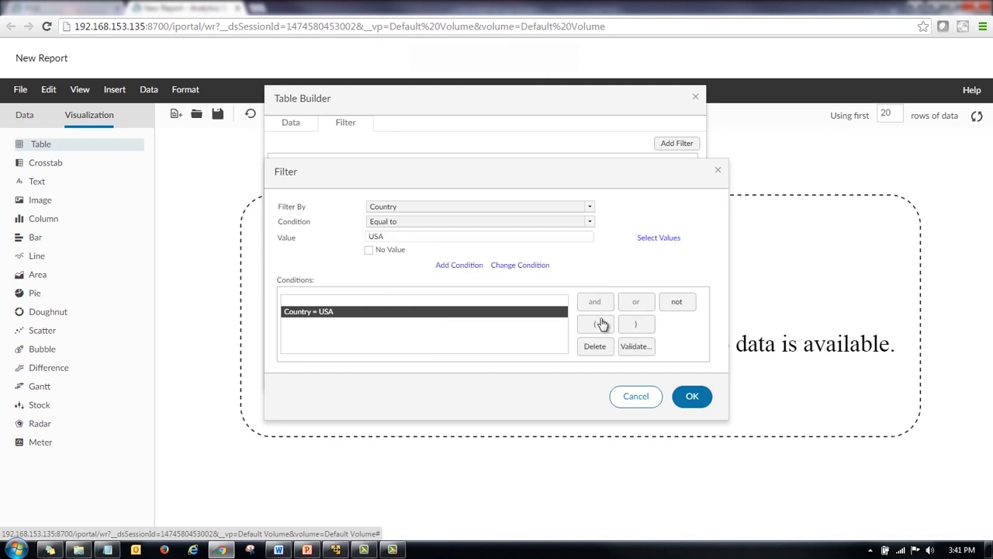
pyautogui.click(693, 397)
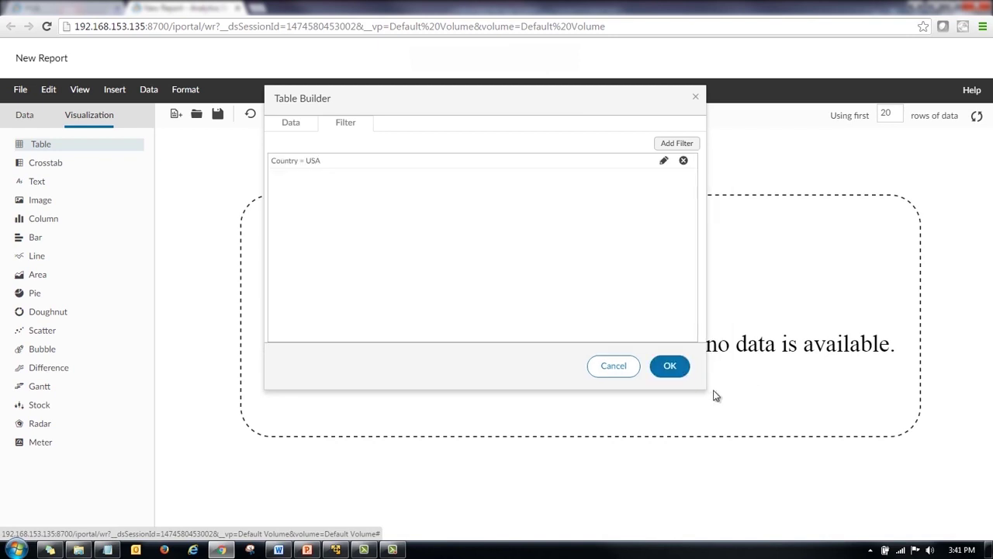
# Step: Finish the table and format Credit Limit as Currency with the $ symbol
pyautogui.click(667, 369)
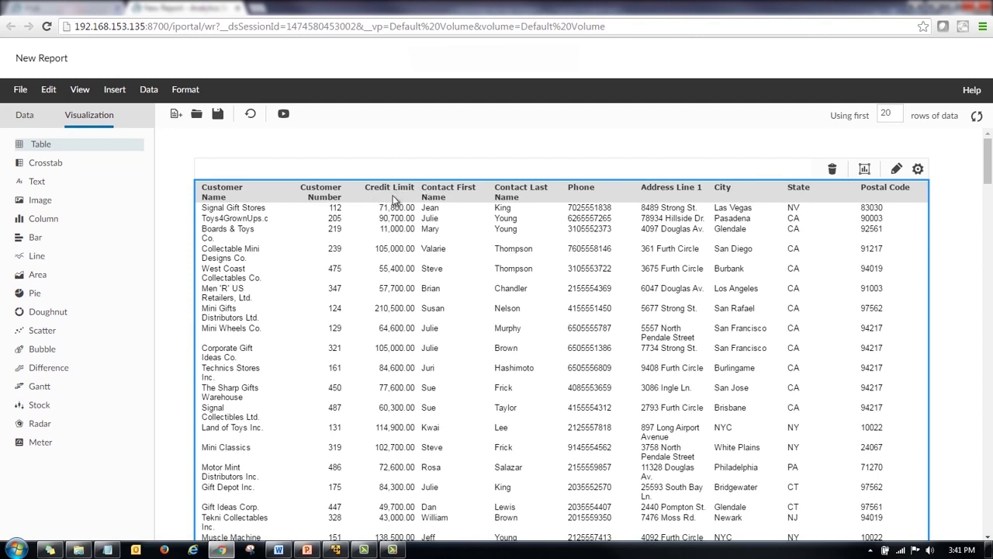
pyautogui.click(395, 200)
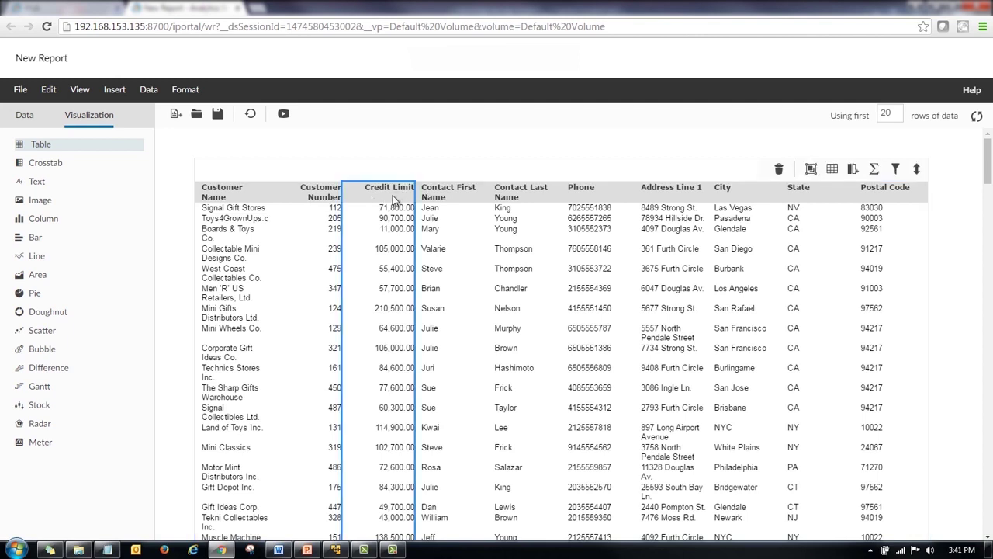
pyautogui.rightClick(395, 200)
pyautogui.moveTo(434, 373)
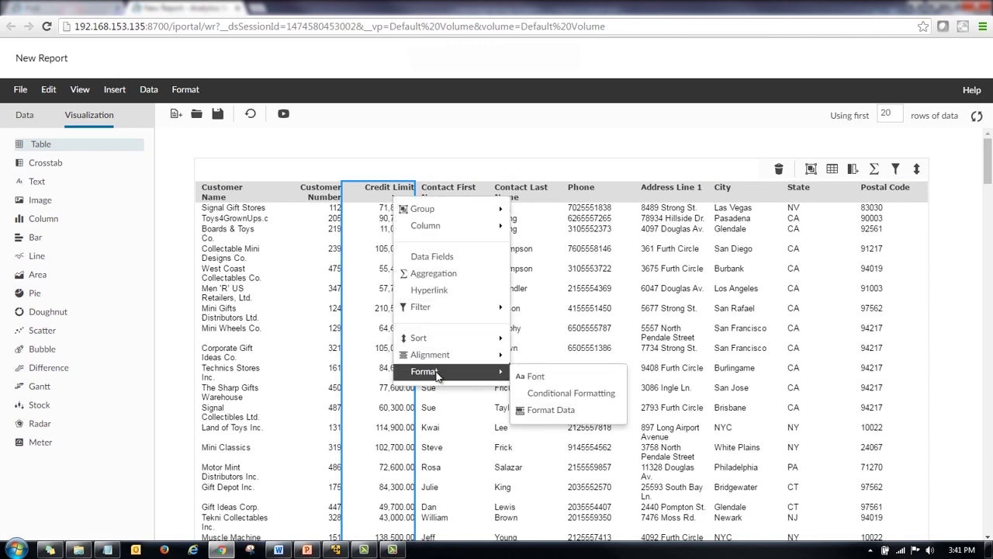
pyautogui.click(549, 411)
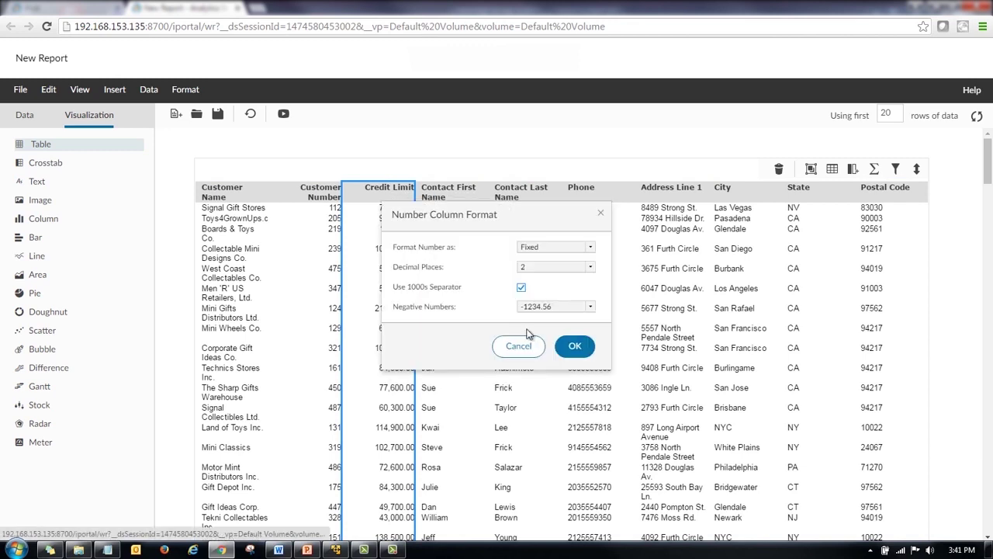
pyautogui.click(592, 248)
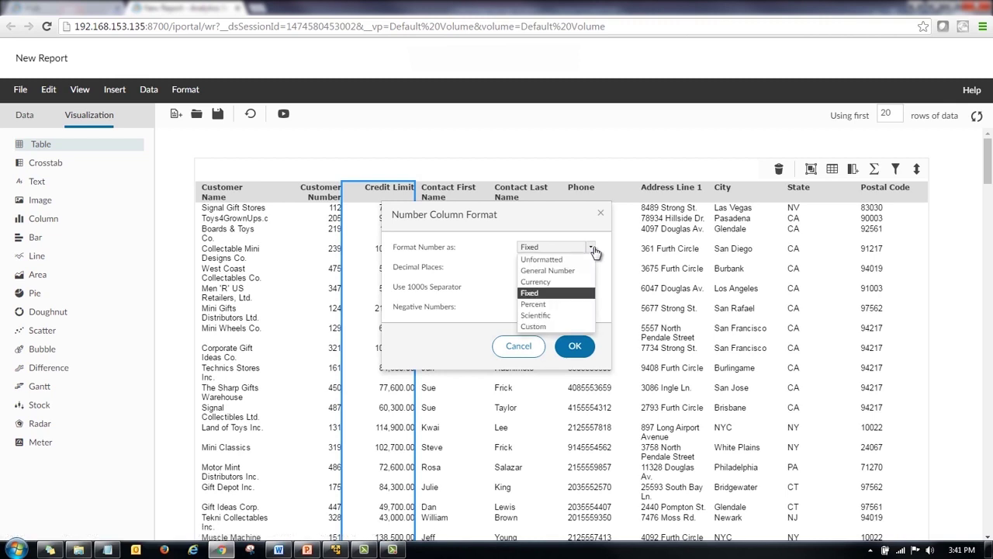
pyautogui.click(573, 284)
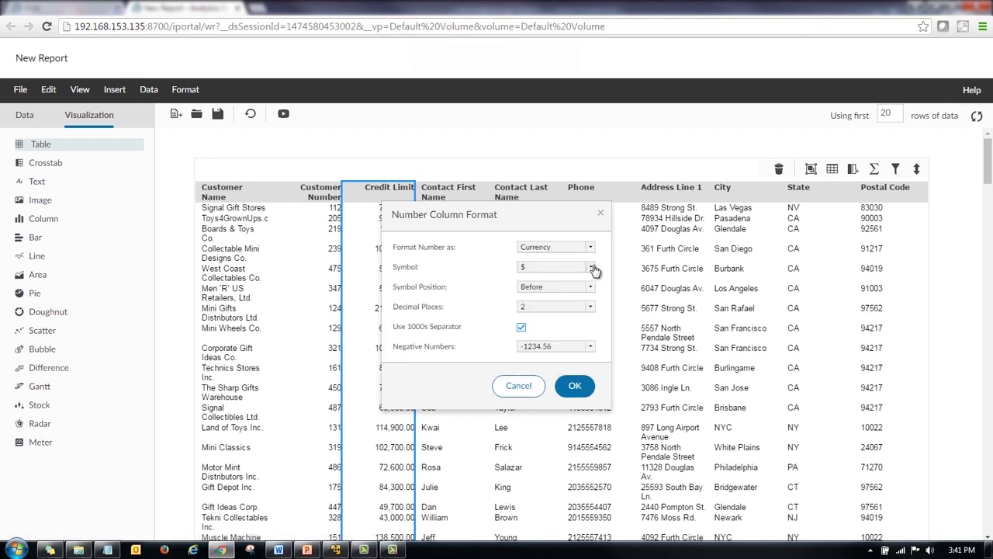
pyautogui.click(592, 268)
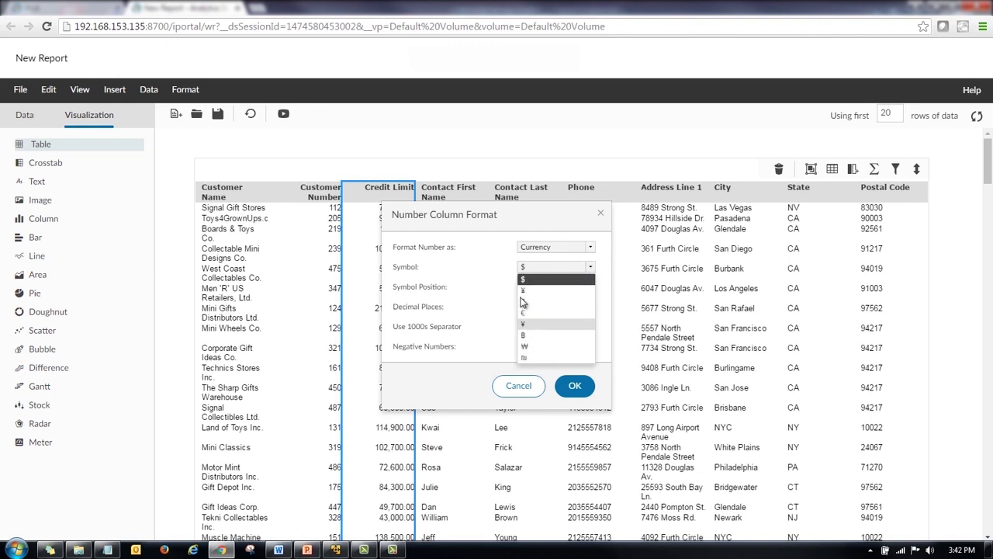
pyautogui.click(499, 268)
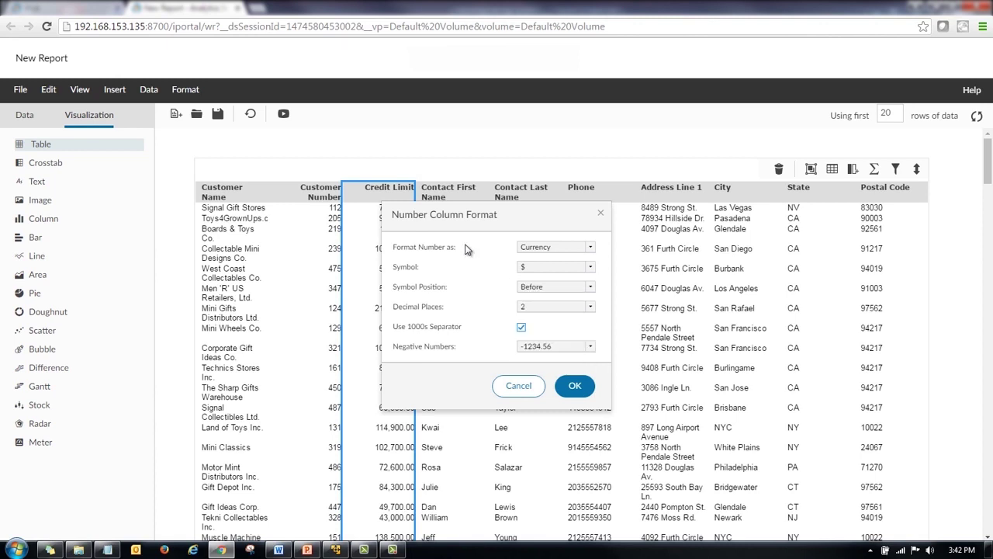
pyautogui.click(578, 388)
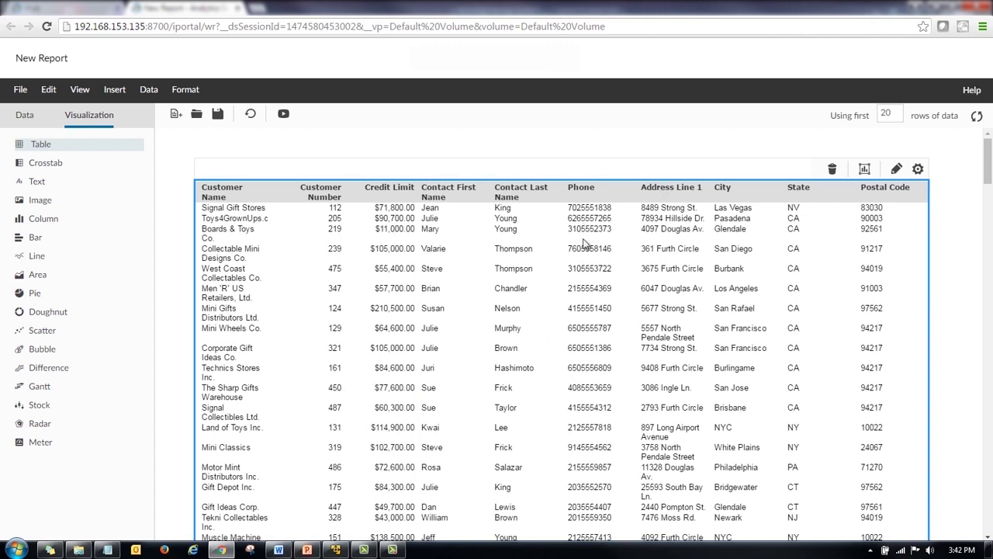
# Step: Give the Phone column the custom string format code (@@@)@@@-@@@@
pyautogui.click(586, 198)
pyautogui.rightClick(587, 199)
pyautogui.moveTo(625, 371)
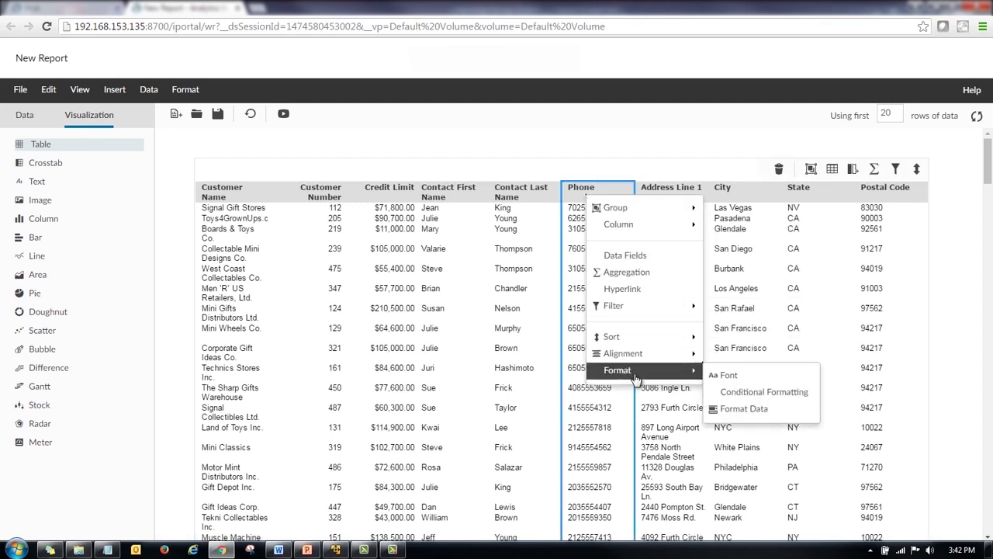
pyautogui.click(768, 410)
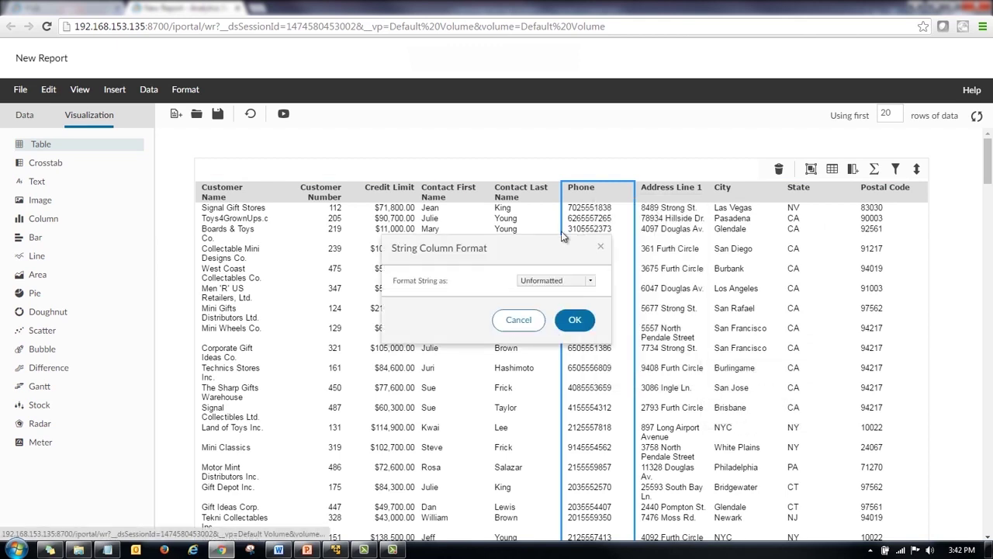
pyautogui.click(590, 281)
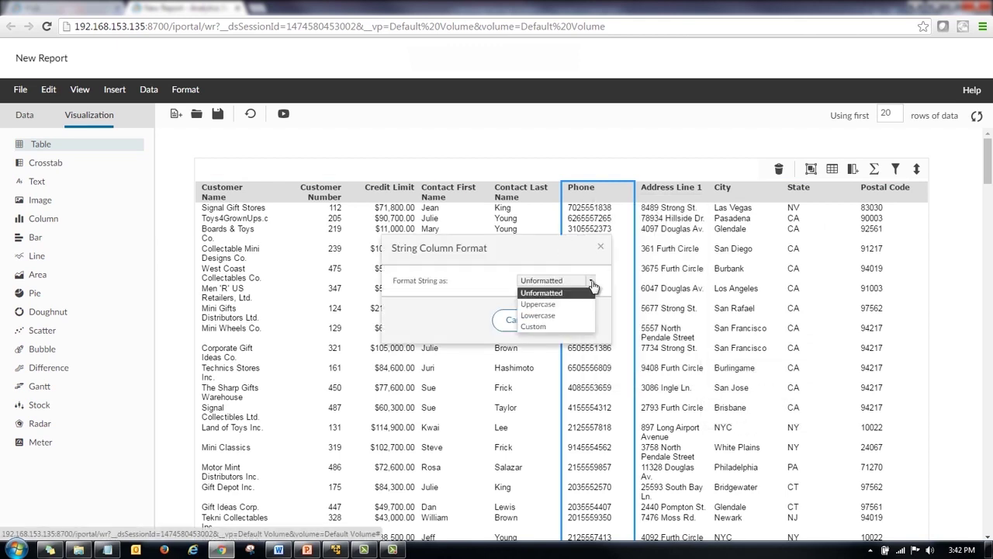
pyautogui.click(557, 325)
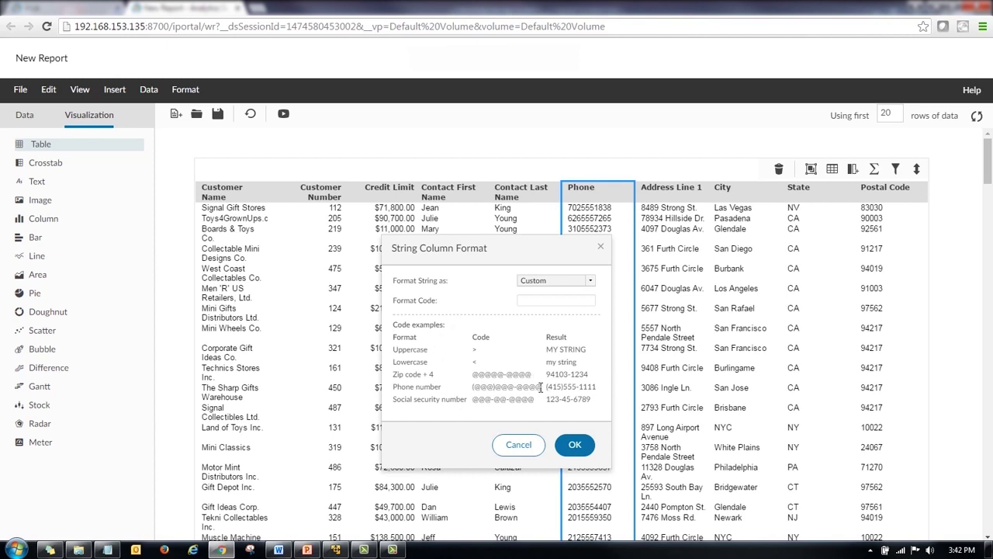
pyautogui.moveTo(541, 387); pyautogui.dragTo(472, 389)
pyautogui.hotkey('ctrl', 'c')
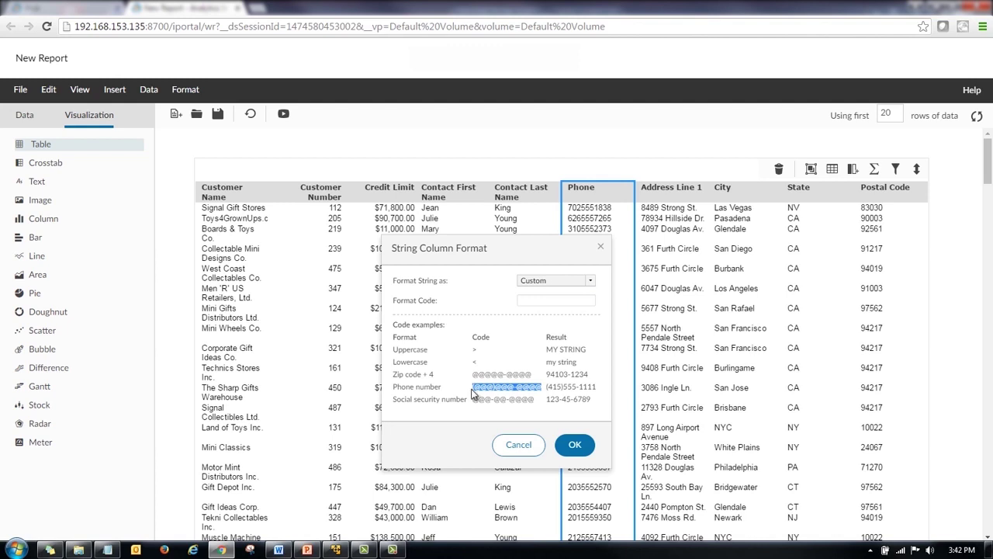
pyautogui.click(540, 301)
pyautogui.hotkey('ctrl', 'v')
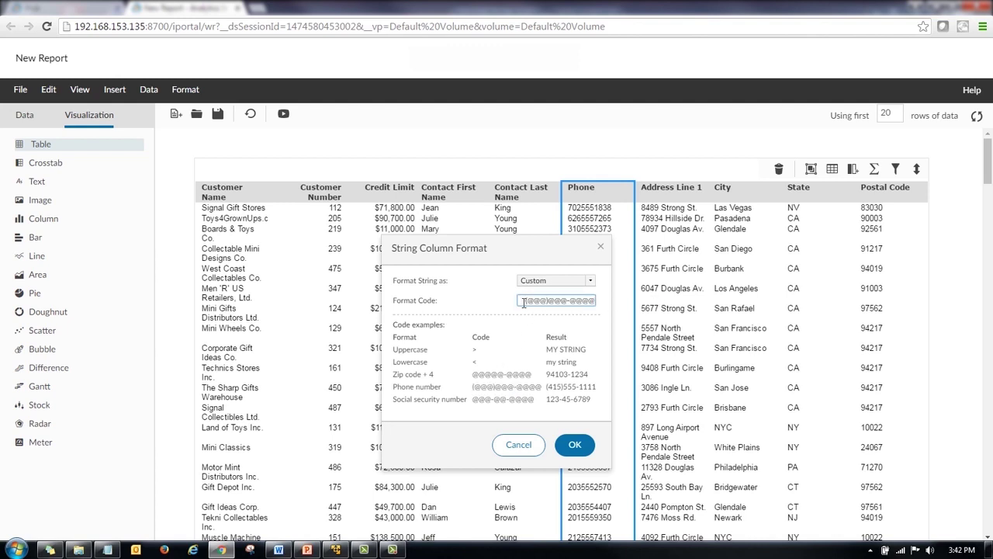
pyautogui.moveTo(524, 303); pyautogui.dragTo(511, 308)
pyautogui.press('BackSpace')
pyautogui.click(574, 445)
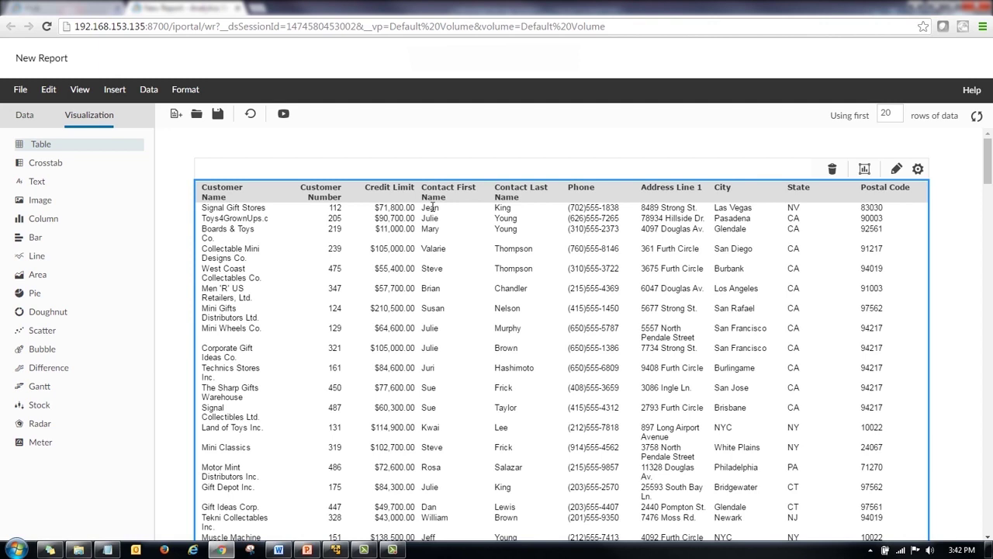
# Step: Create a new computed column named Contact beside Contact First Name
pyautogui.click(436, 190)
pyautogui.rightClick(438, 198)
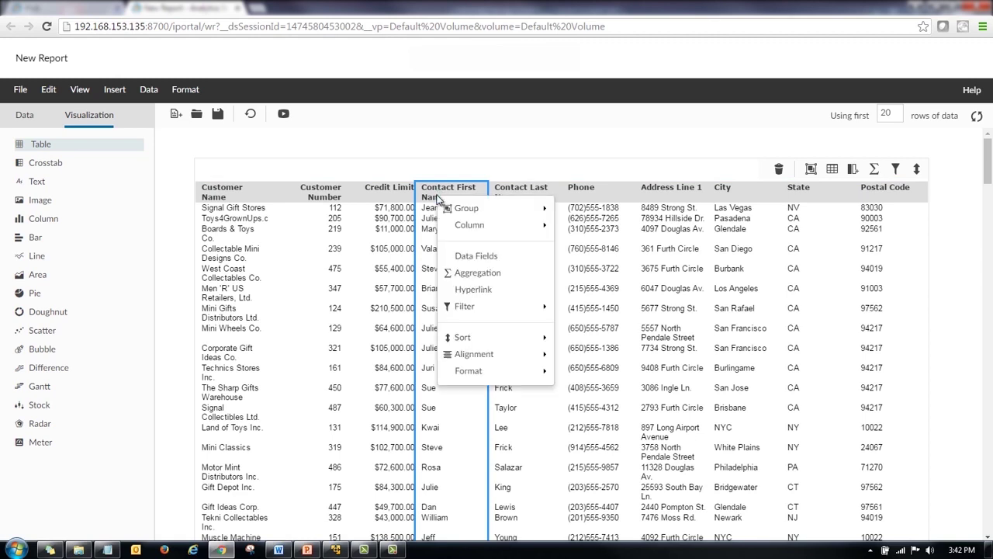
pyautogui.moveTo(528, 225)
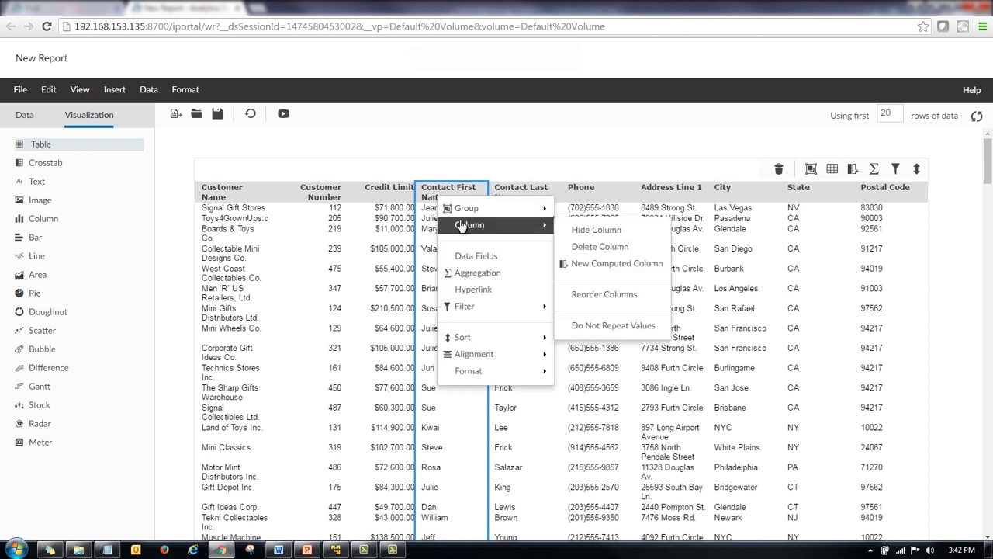
pyautogui.click(605, 264)
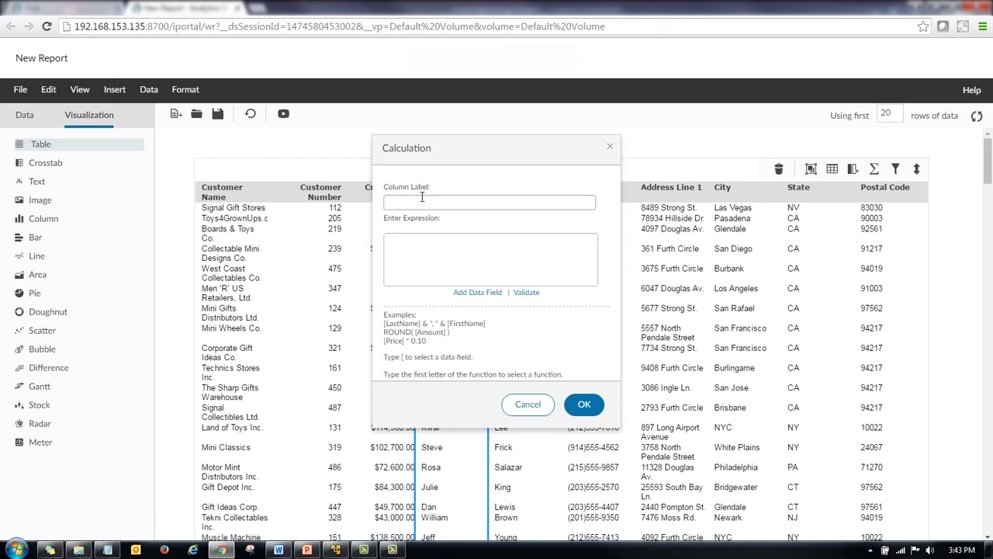
pyautogui.write('Contact')
# Step: Set the Contact expression to [Contact First Name] & " " & [Contact Last Name]
pyautogui.click(428, 251)
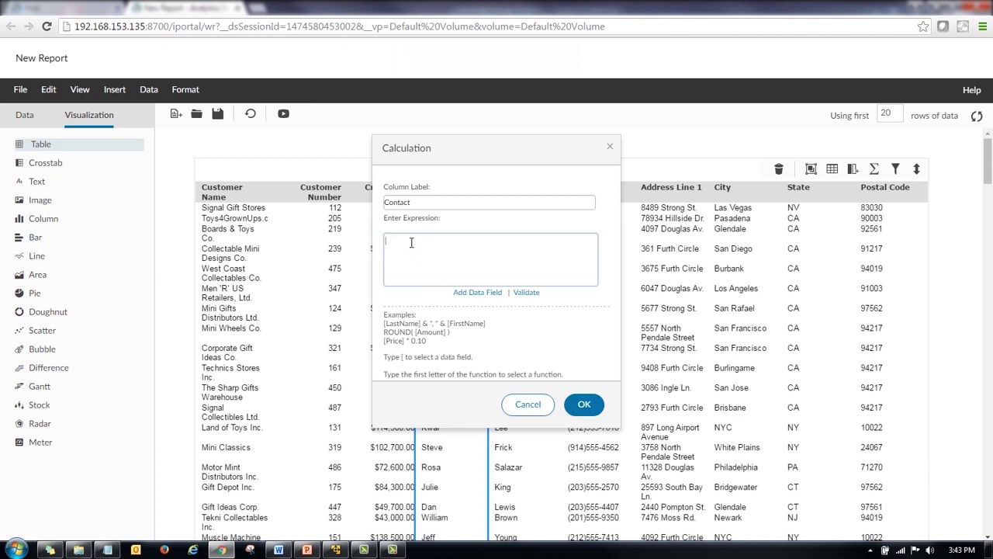
pyautogui.write('R')
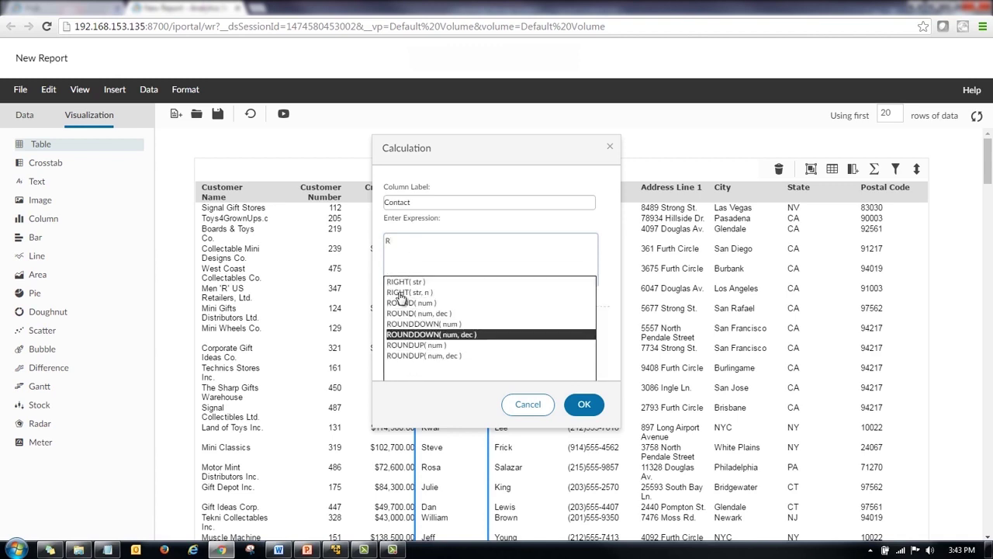
pyautogui.moveTo(404, 243); pyautogui.dragTo(370, 243)
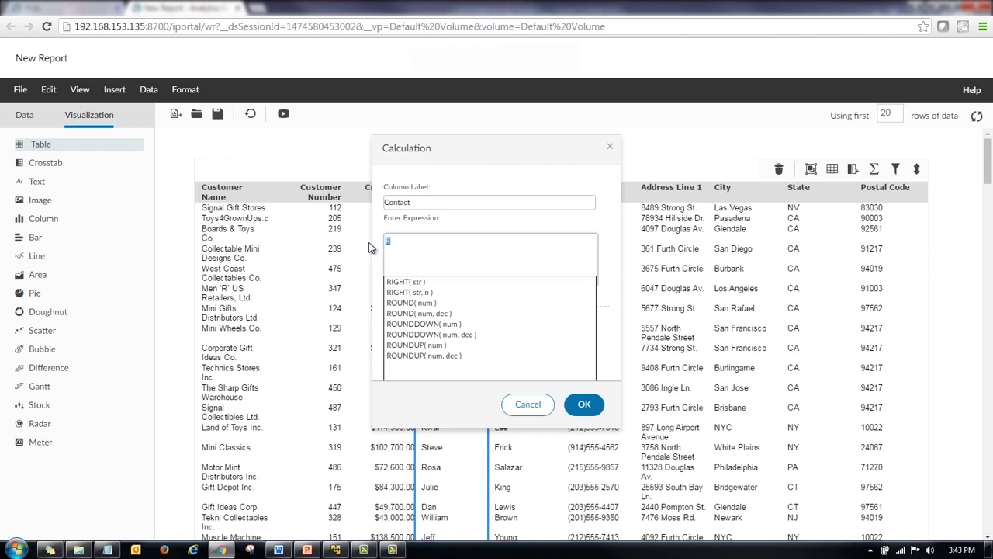
pyautogui.write('[')
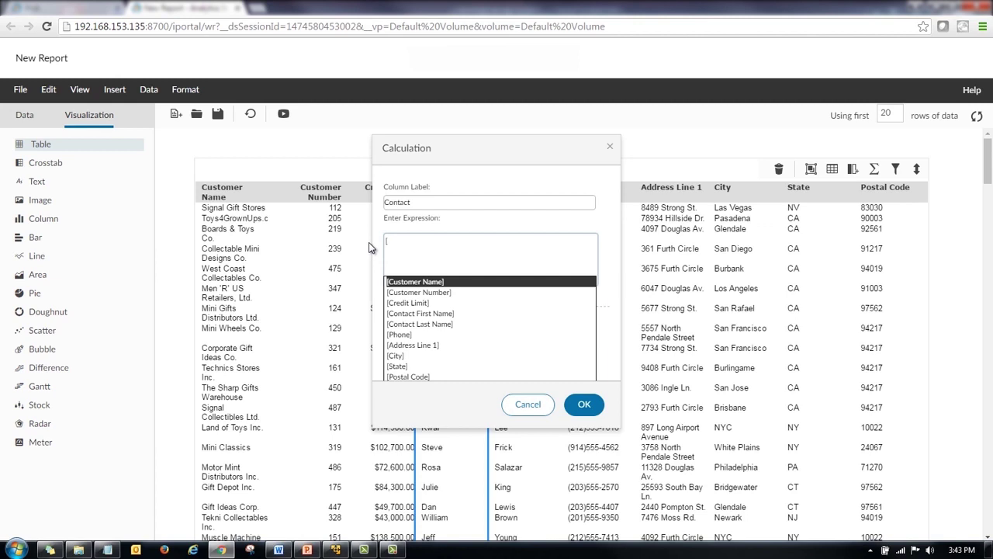
pyautogui.write('C')
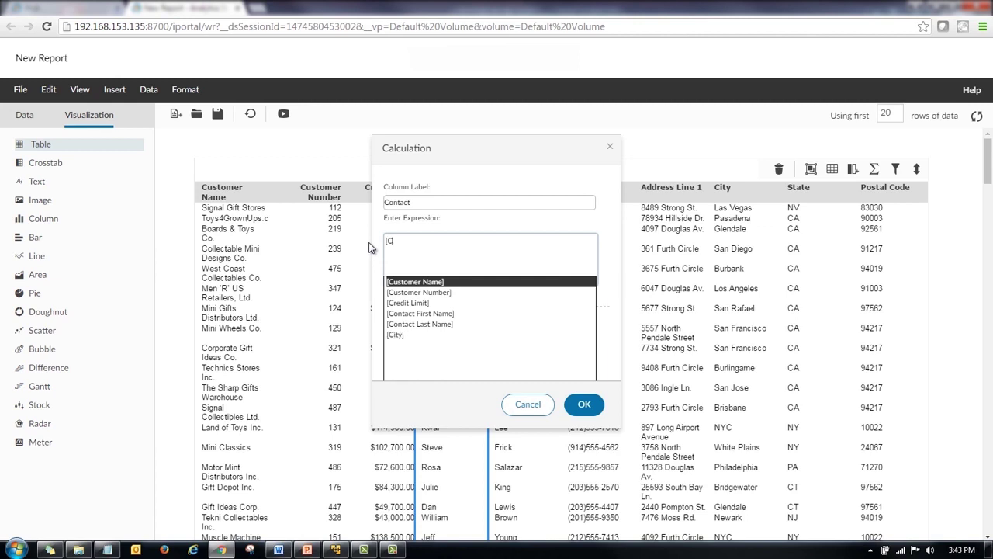
pyautogui.click(413, 314)
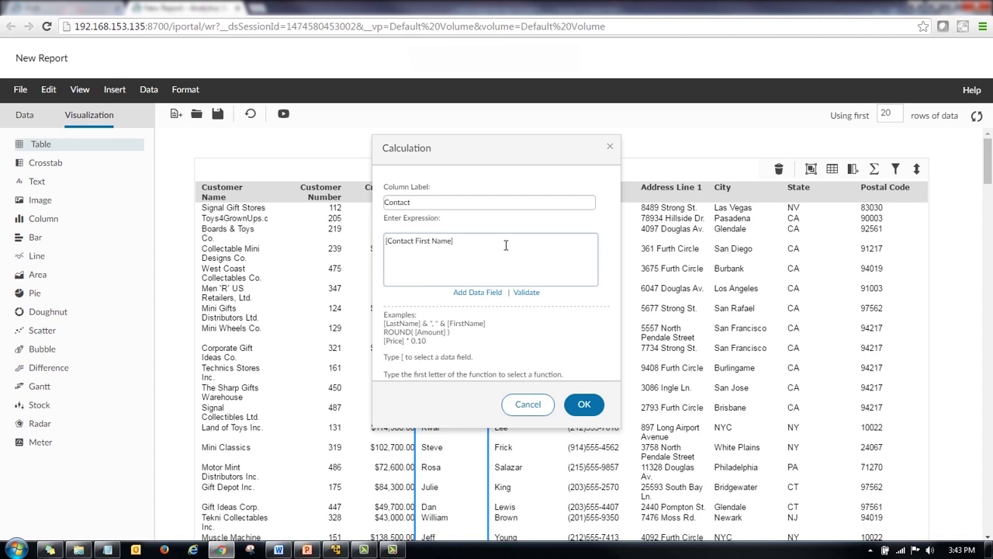
pyautogui.write('& " " & [C')
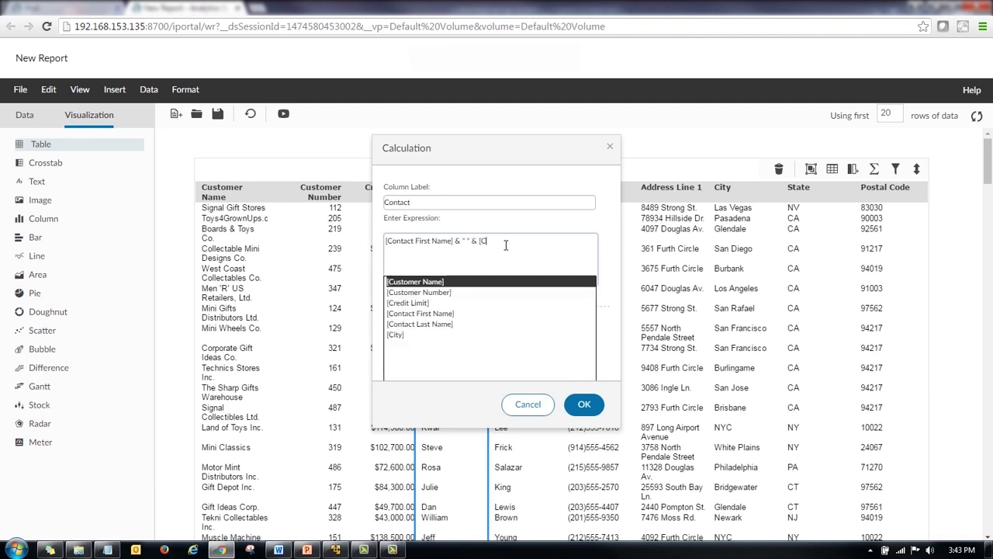
pyautogui.write('on')
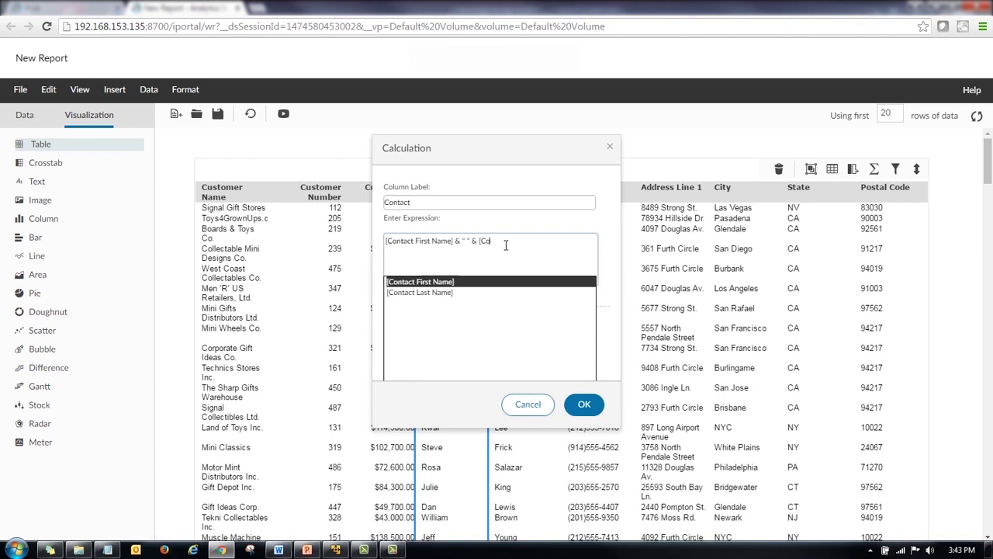
pyautogui.press('Down')
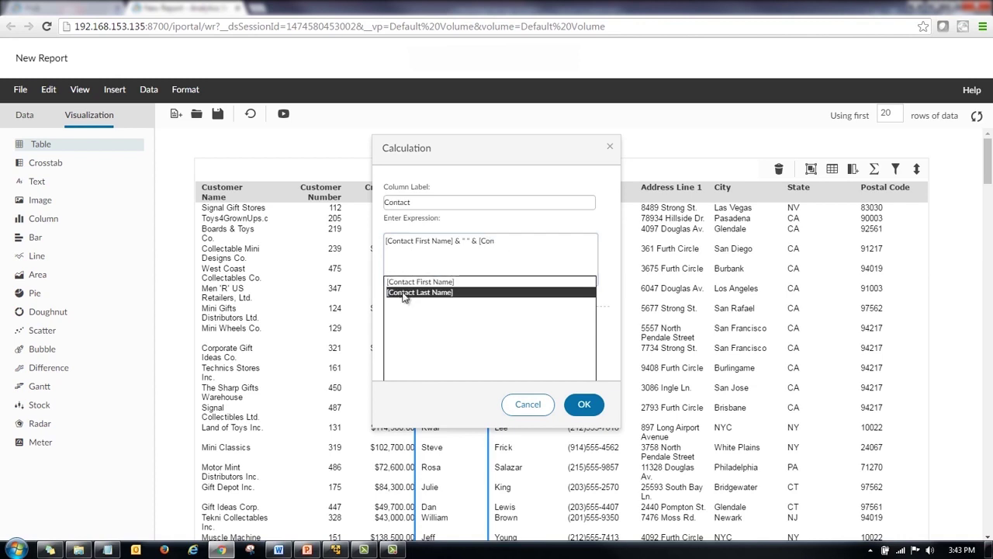
pyautogui.click(584, 405)
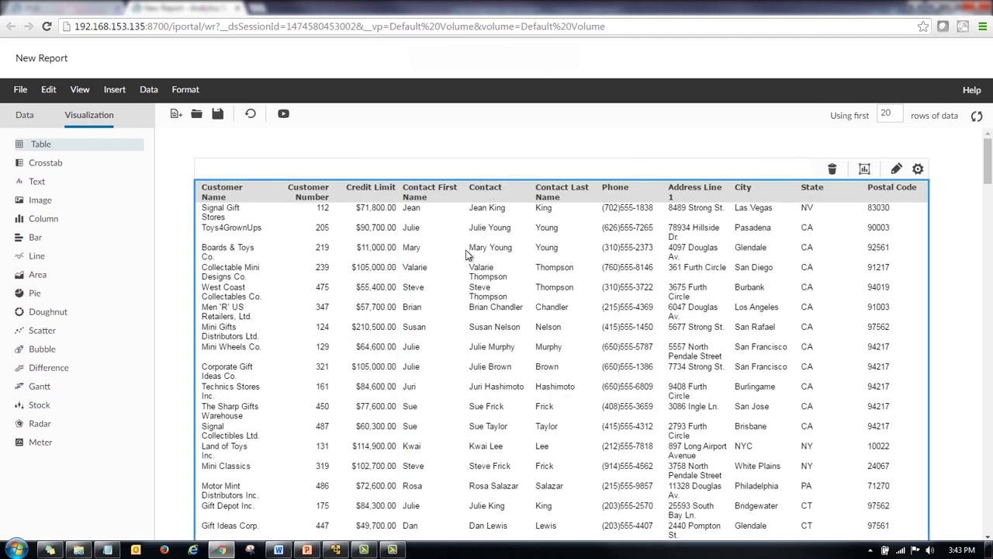
# Step: Delete the Contact First Name and Contact Last Name columns
pyautogui.click(420, 191)
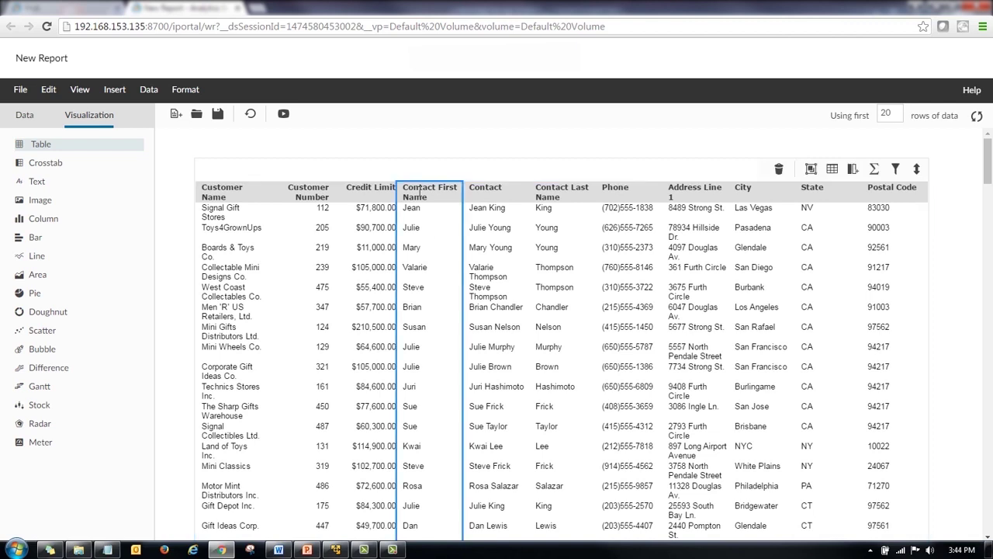
pyautogui.keyDown('ctrl'); pyautogui.click(561, 194); pyautogui.keyUp('ctrl')
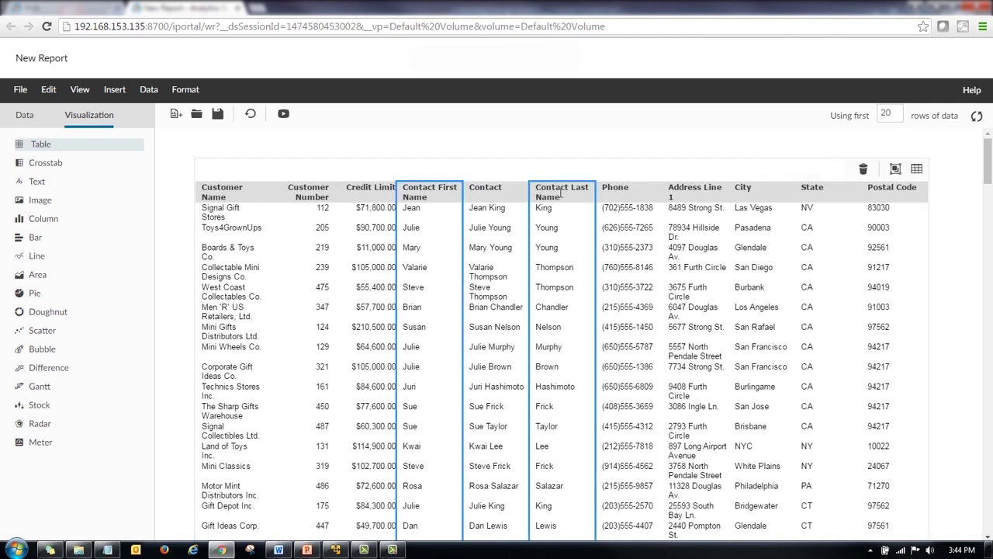
pyautogui.rightClick(433, 190)
pyautogui.moveTo(458, 222)
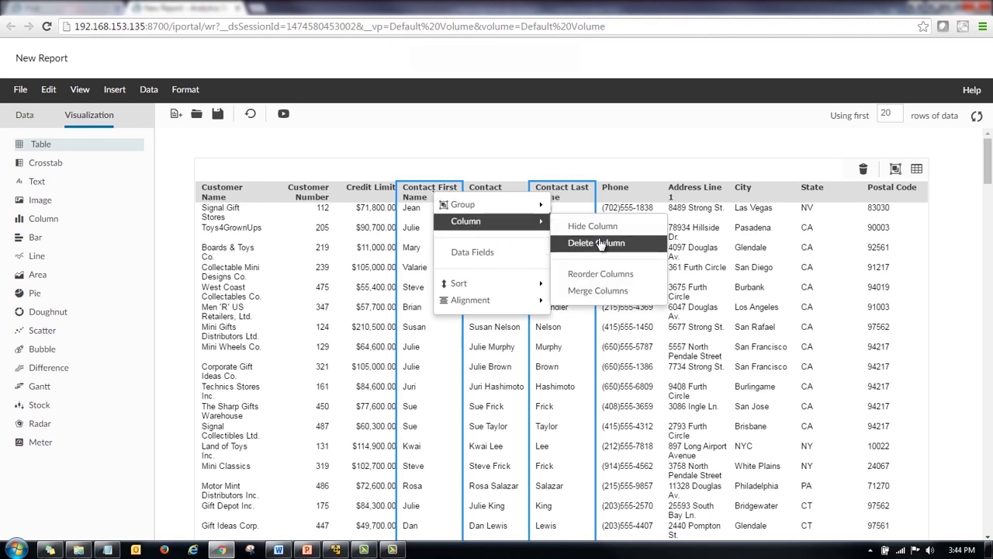
pyautogui.click(600, 243)
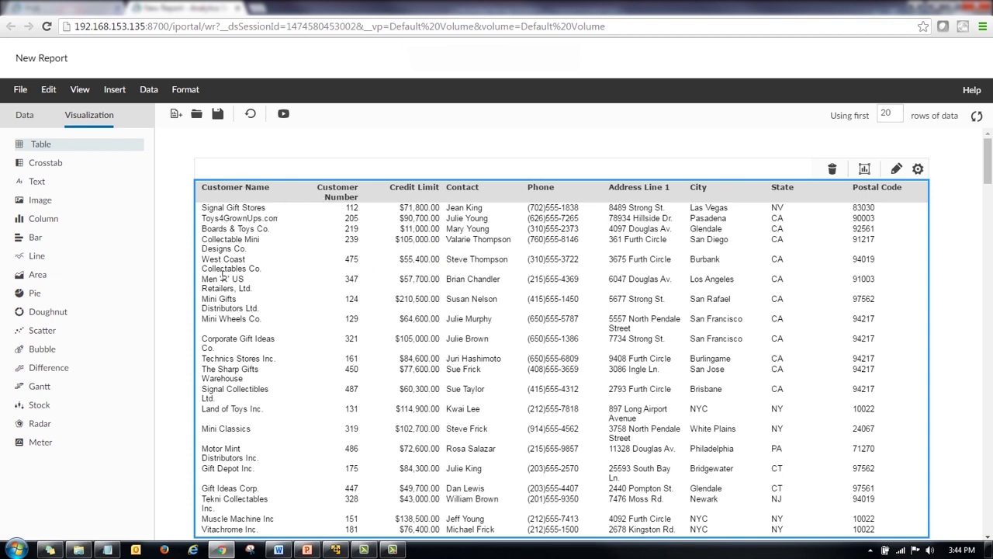
# Step: Sort the table ascending by Customer Name
pyautogui.click(220, 218)
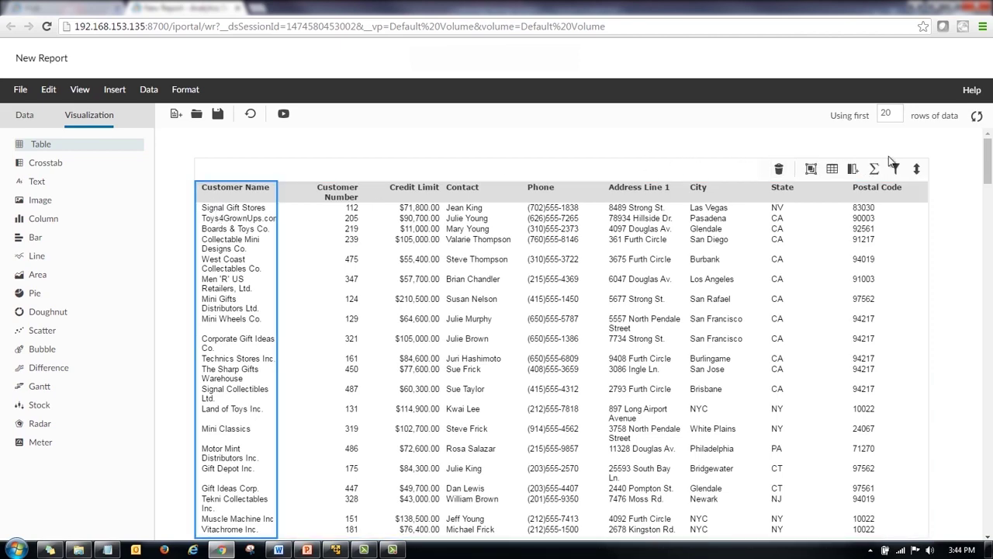
pyautogui.click(916, 168)
pyautogui.click(928, 192)
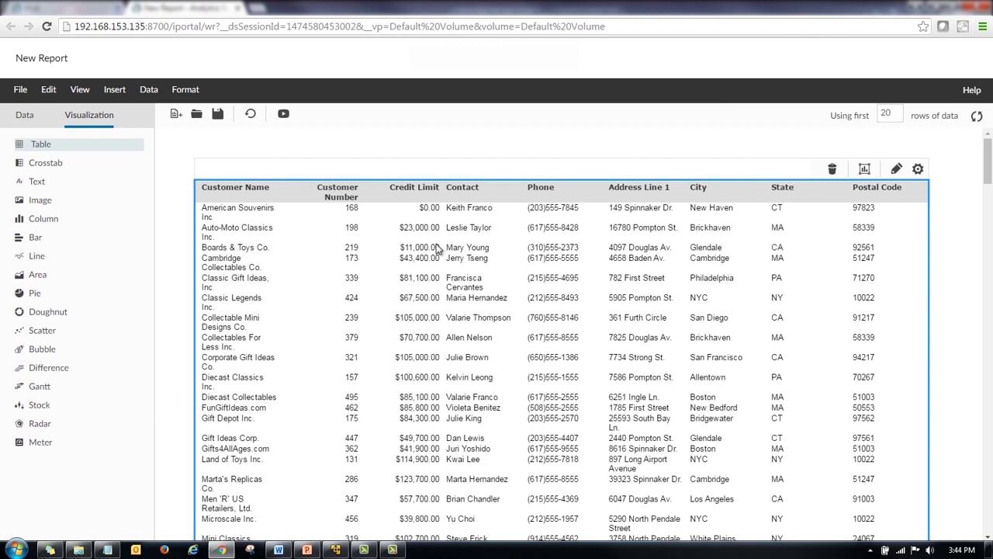
# Step: Widen the City, Address Line 1 and Customer Name columns and narrow Credit Limit
pyautogui.click(783, 209)
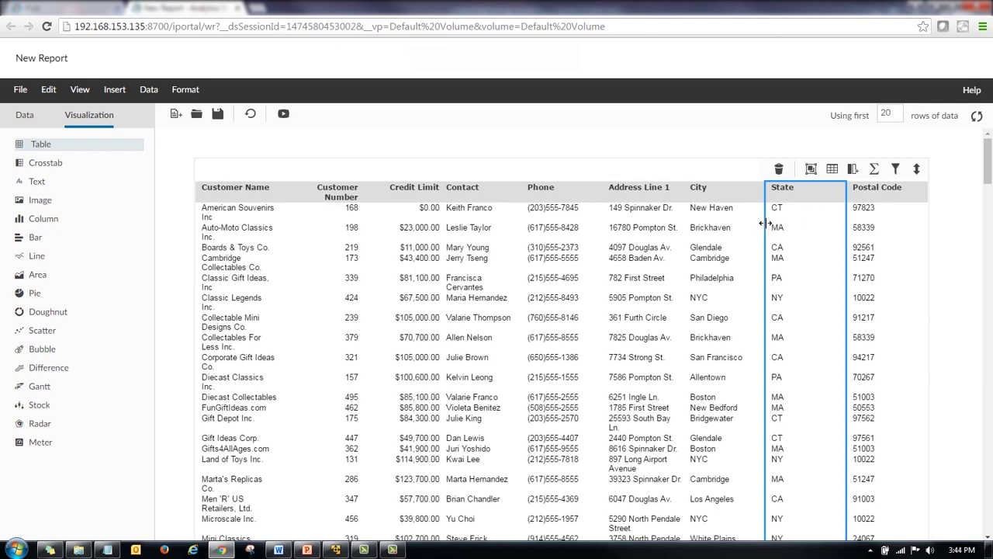
pyautogui.moveTo(765, 223); pyautogui.dragTo(796, 229)
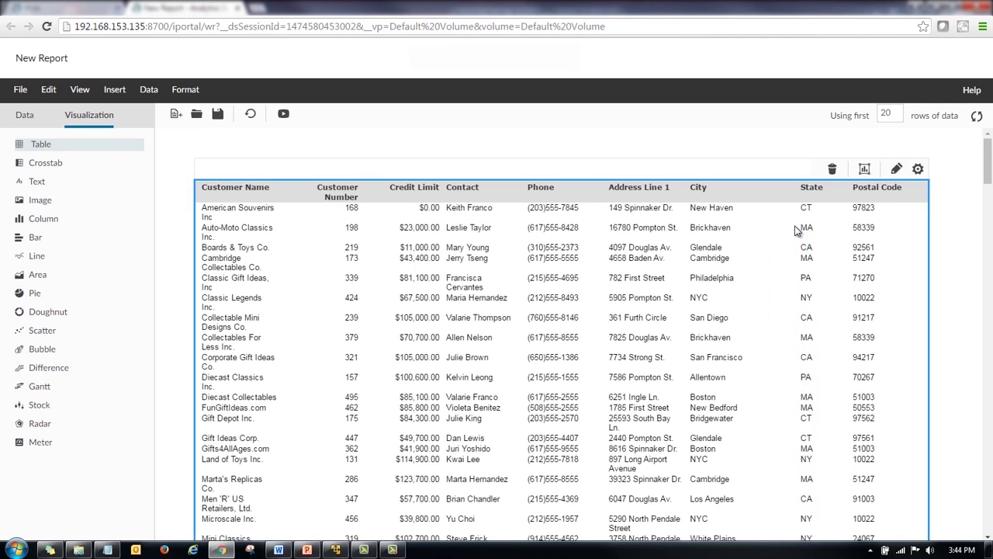
pyautogui.click(693, 246)
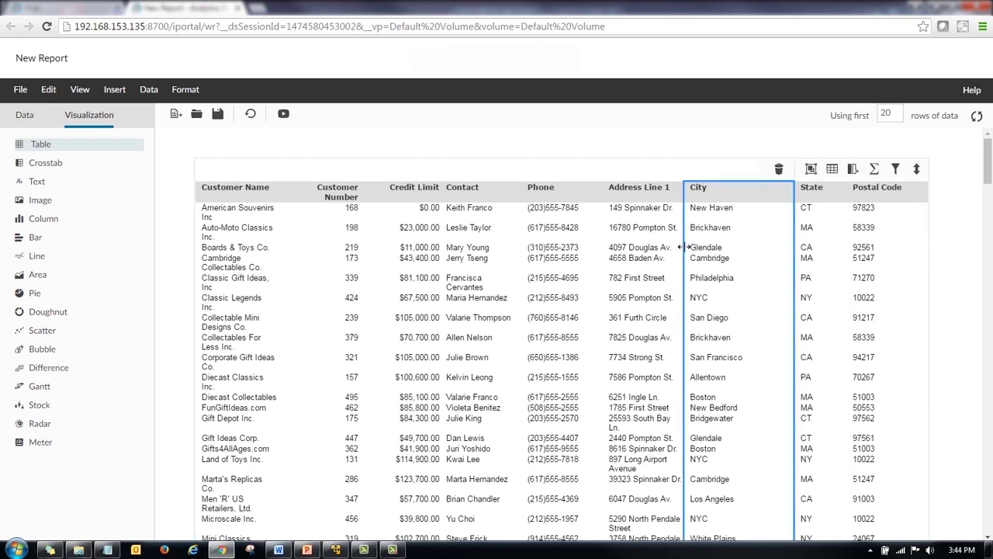
pyautogui.moveTo(683, 247); pyautogui.dragTo(719, 252)
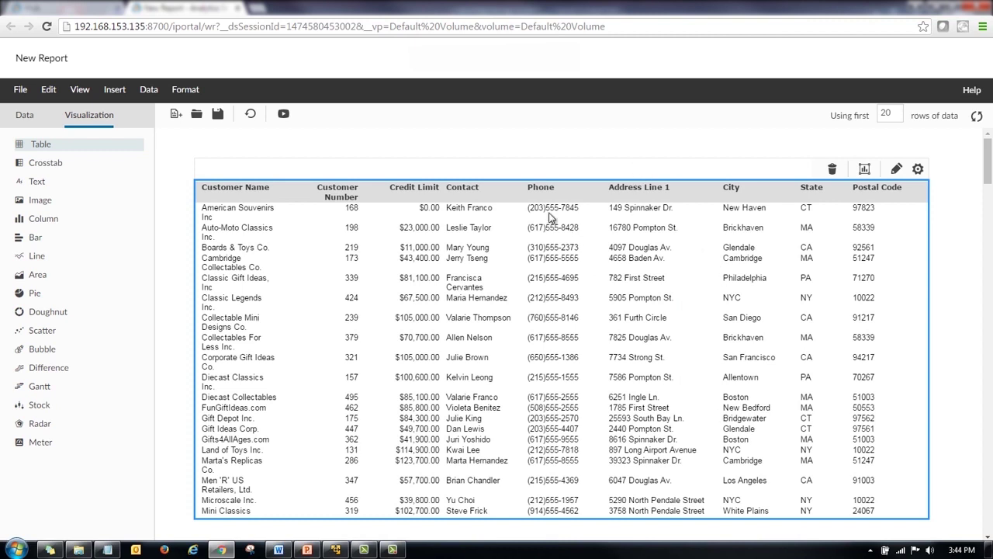
pyautogui.click(286, 206)
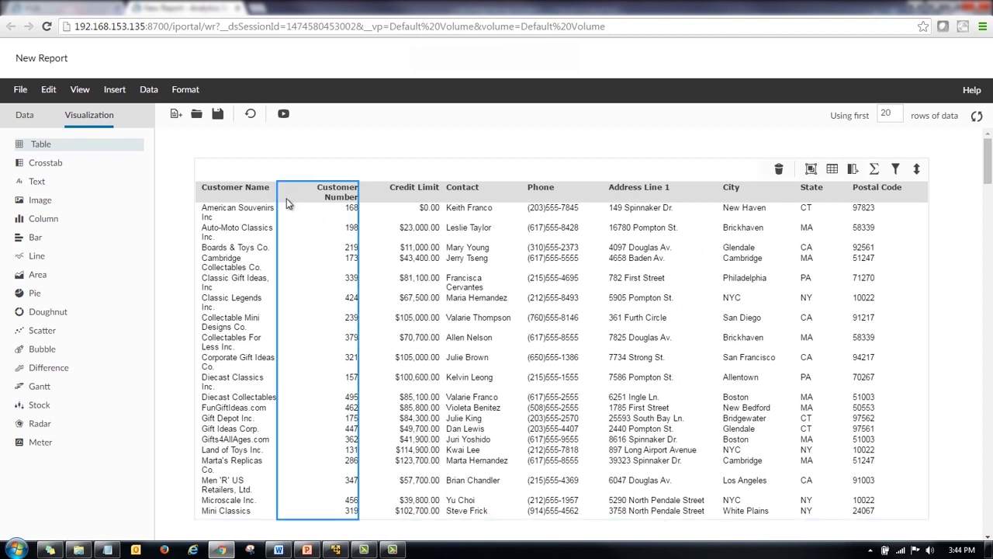
pyautogui.moveTo(278, 209); pyautogui.dragTo(305, 211)
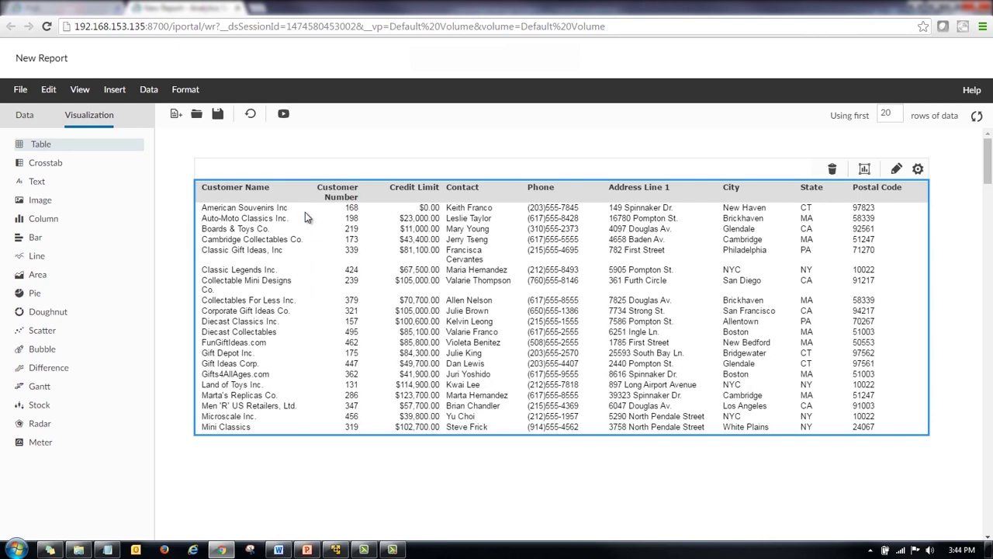
pyautogui.click(394, 203)
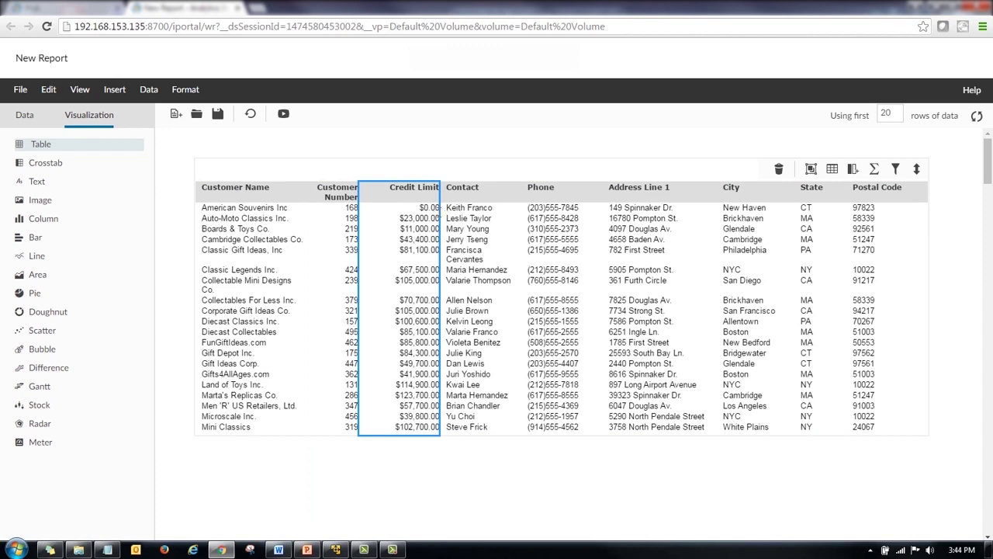
pyautogui.moveTo(435, 210); pyautogui.dragTo(423, 218)
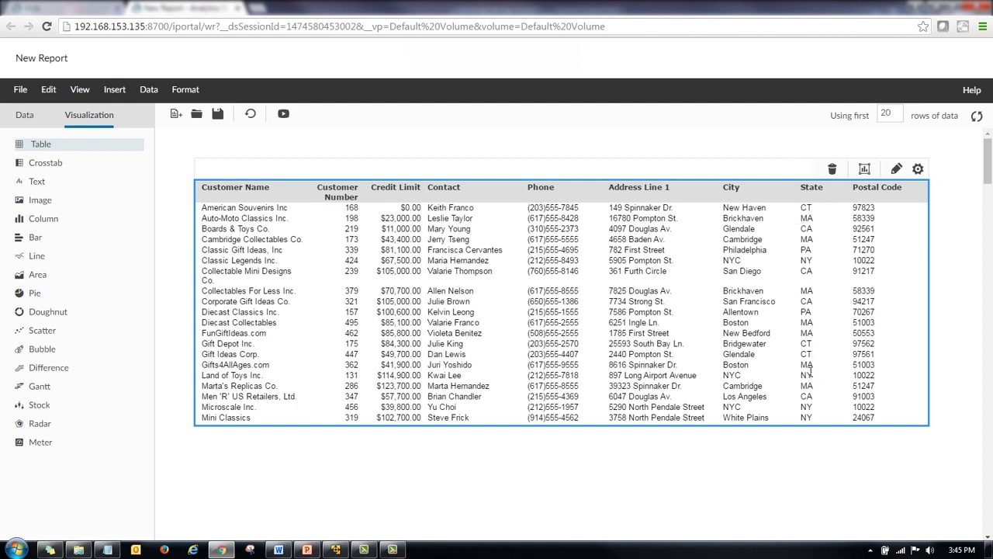
# Step: Add a group on the State column, giving CA, CT and MA sections
pyautogui.click(808, 187)
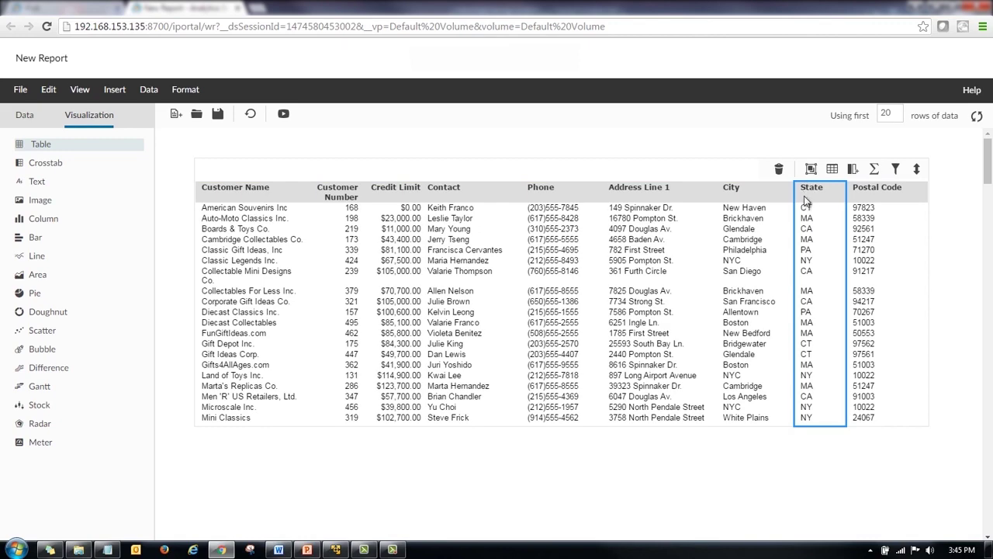
pyautogui.rightClick(808, 204)
pyautogui.moveTo(824, 210)
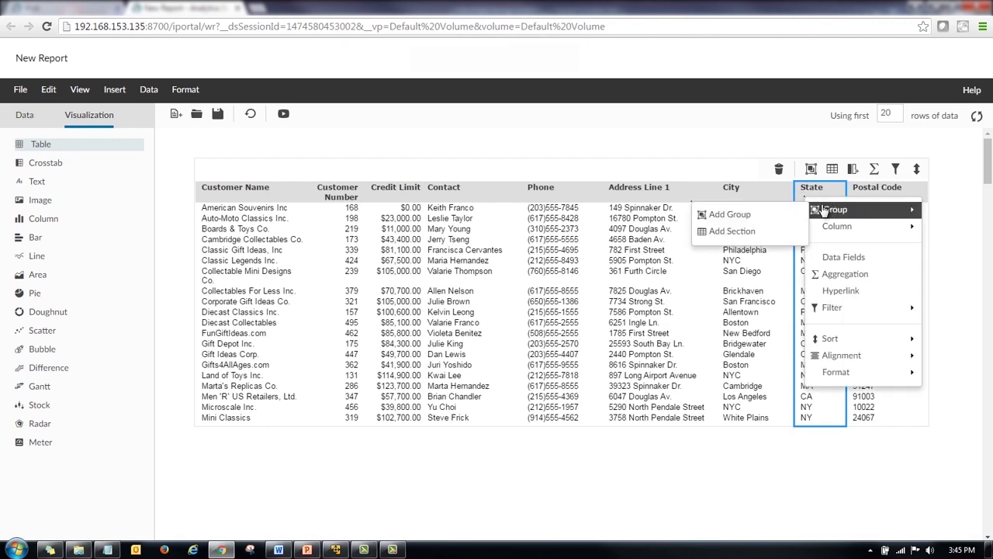
pyautogui.click(771, 213)
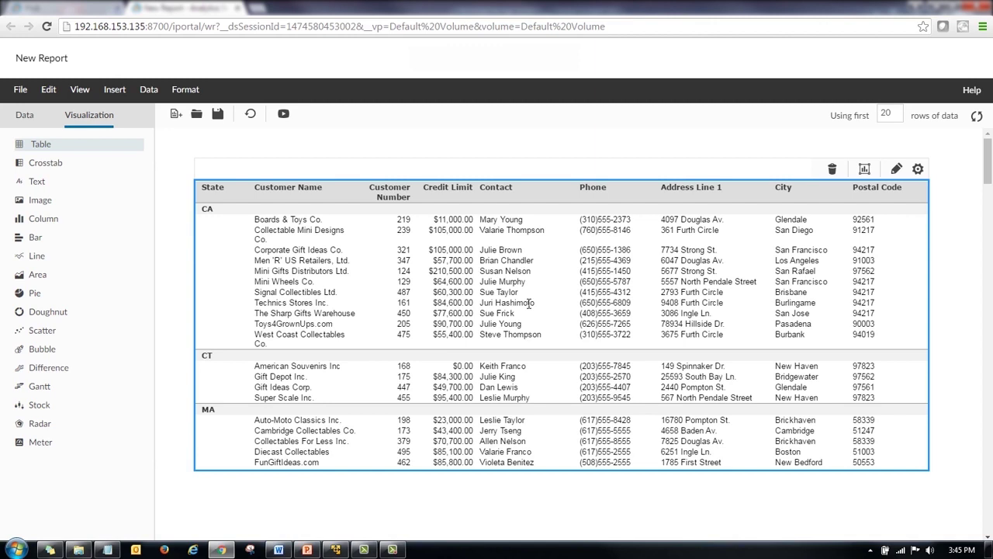
# Step: Add a Credit Limit conditional format rule: Greater than or Equal 75000 shows red font
pyautogui.click(444, 247)
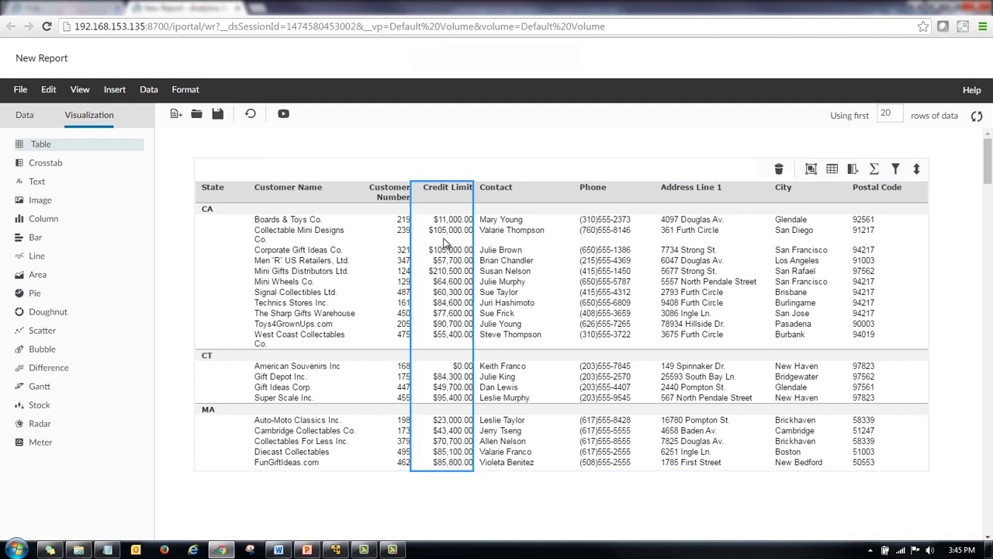
pyautogui.rightClick(444, 247)
pyautogui.moveTo(519, 381)
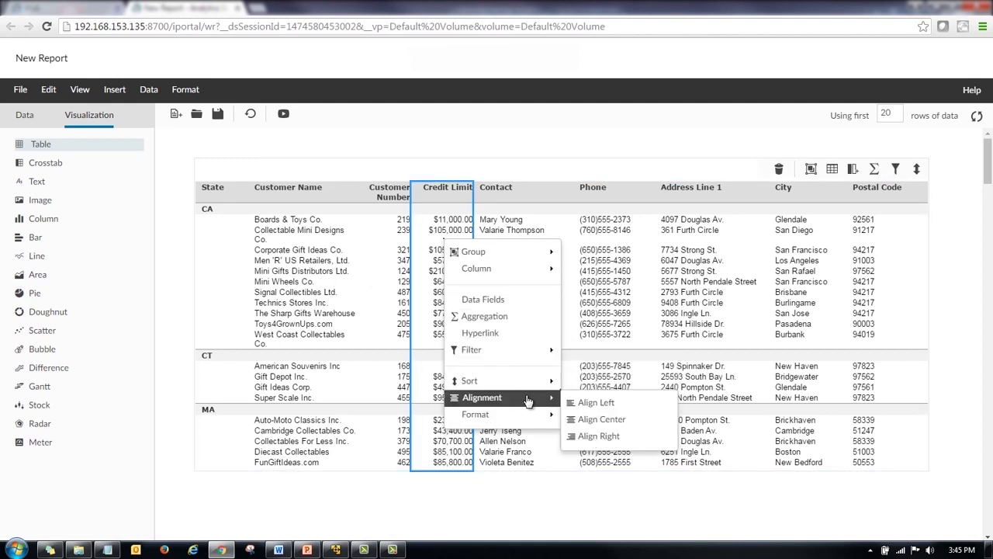
pyautogui.moveTo(528, 413)
pyautogui.click(603, 439)
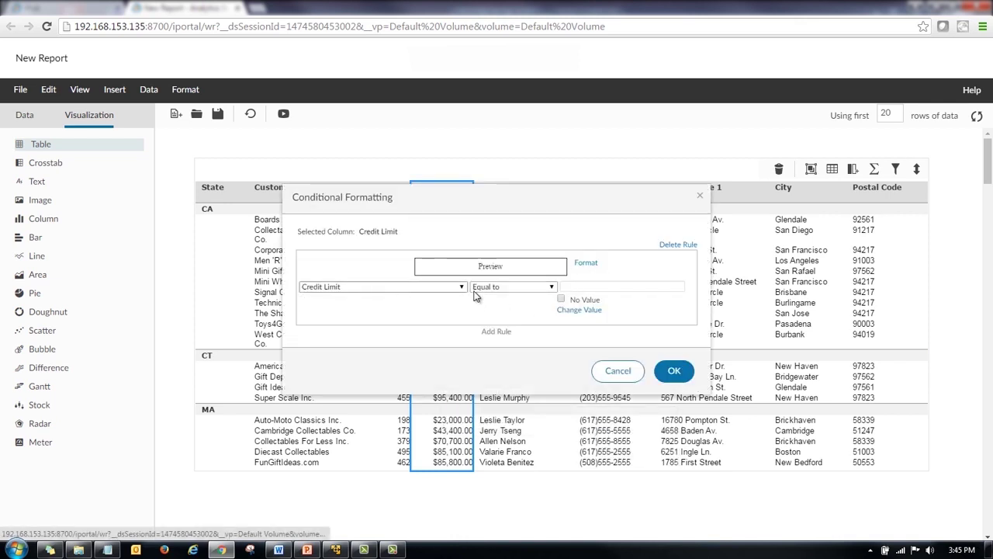
pyautogui.click(550, 289)
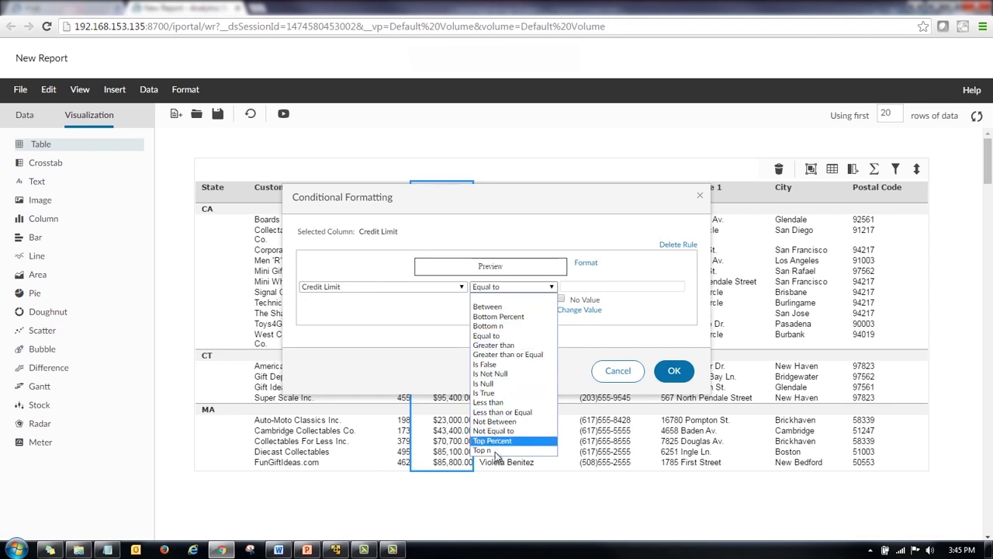
pyautogui.click(519, 354)
pyautogui.click(585, 285)
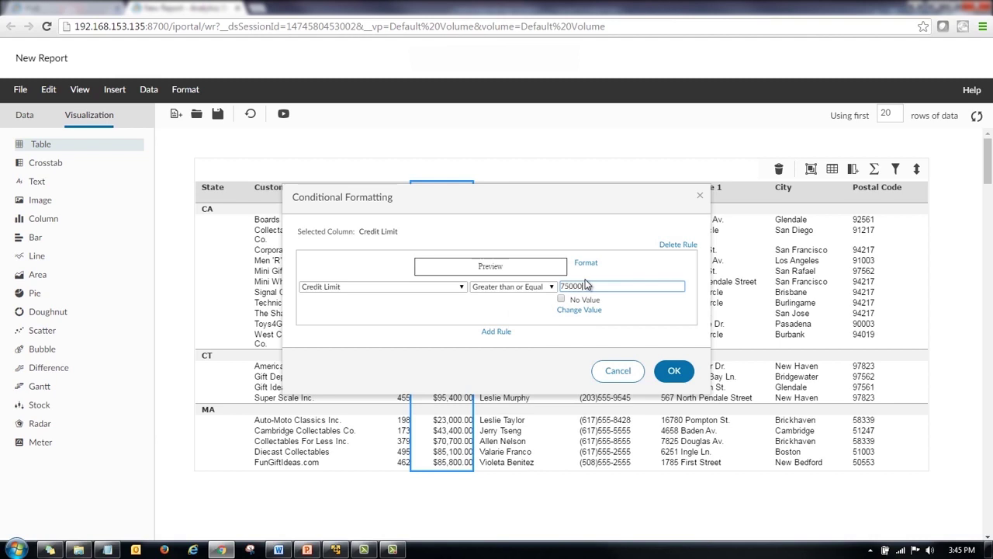
pyautogui.click(585, 262)
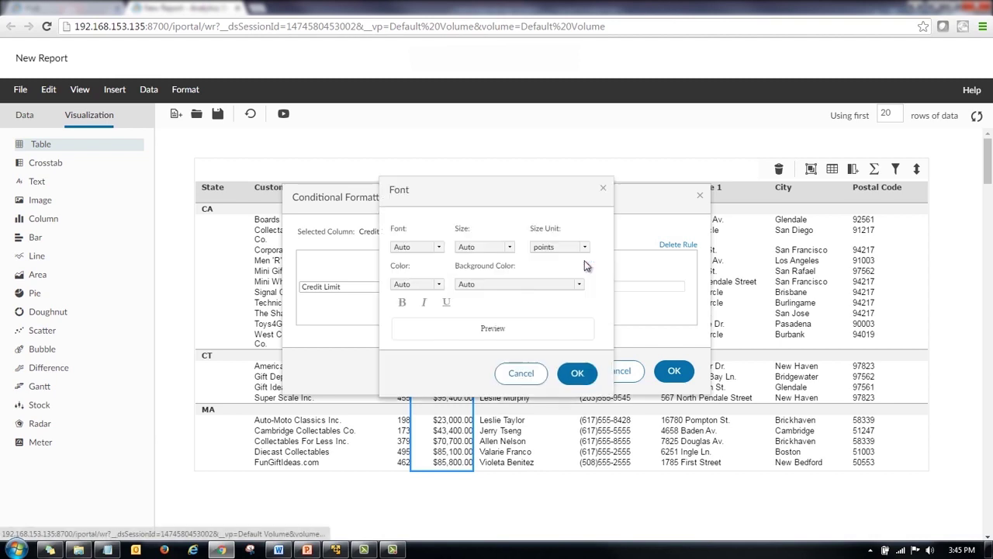
pyautogui.click(439, 287)
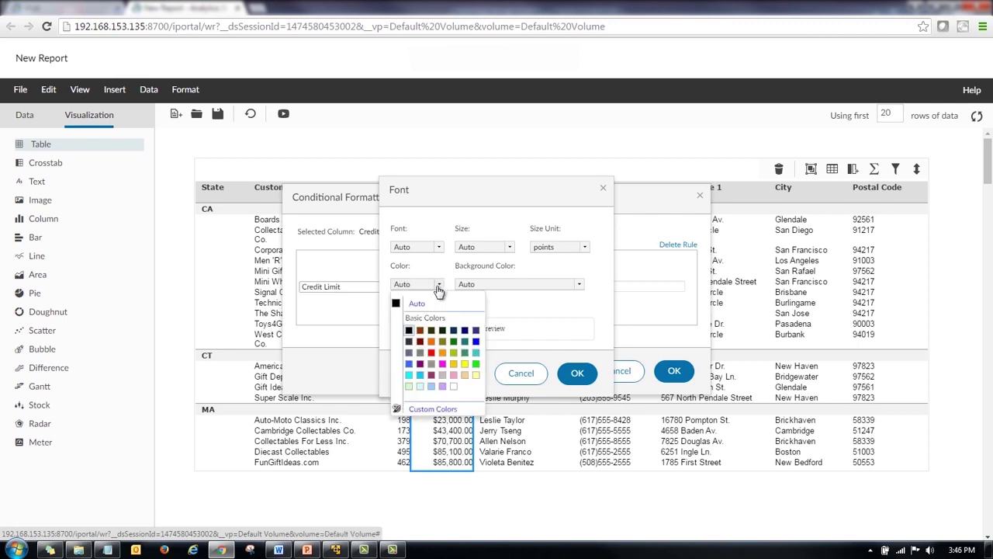
pyautogui.click(432, 352)
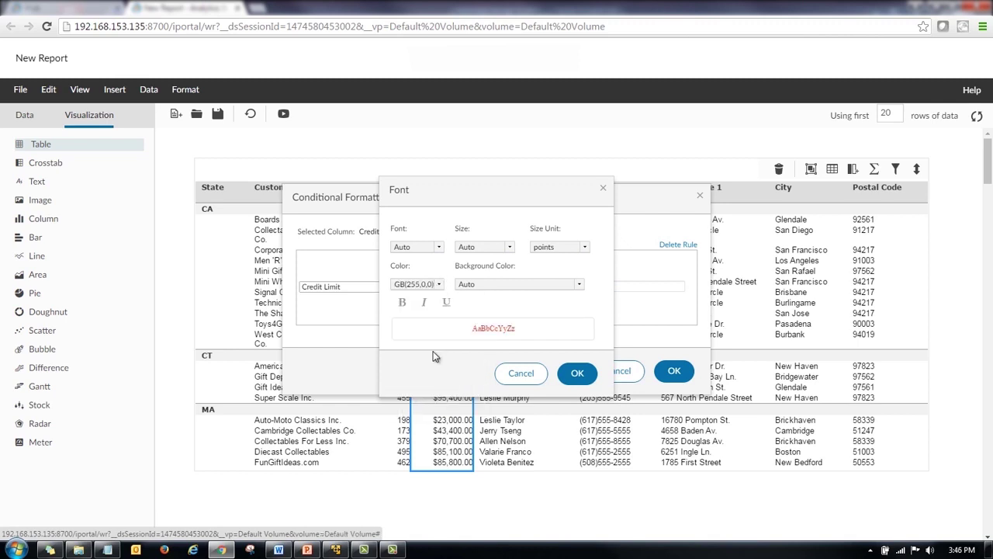
pyautogui.click(575, 374)
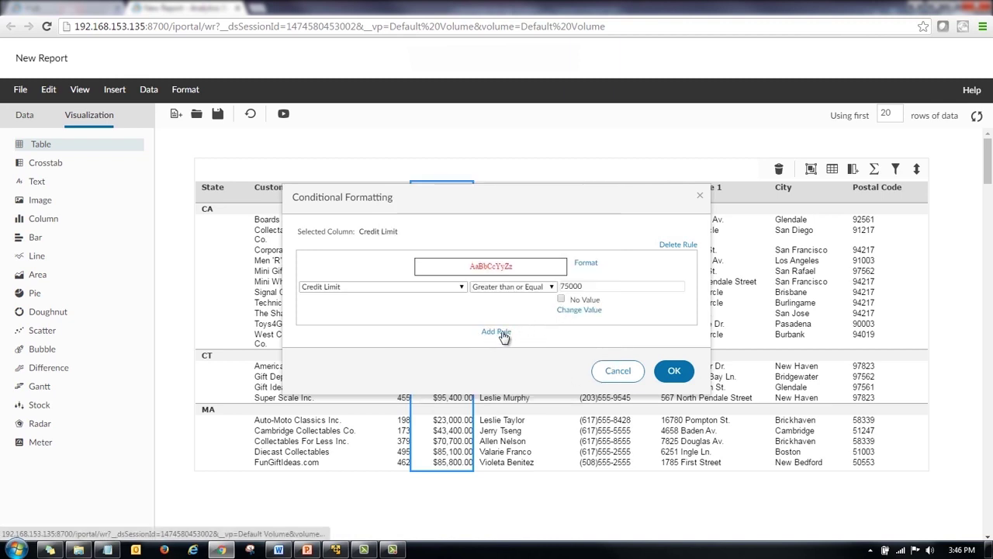
# Step: Add a second rule, Less than 75000 in blue font, and apply both rules
pyautogui.click(500, 332)
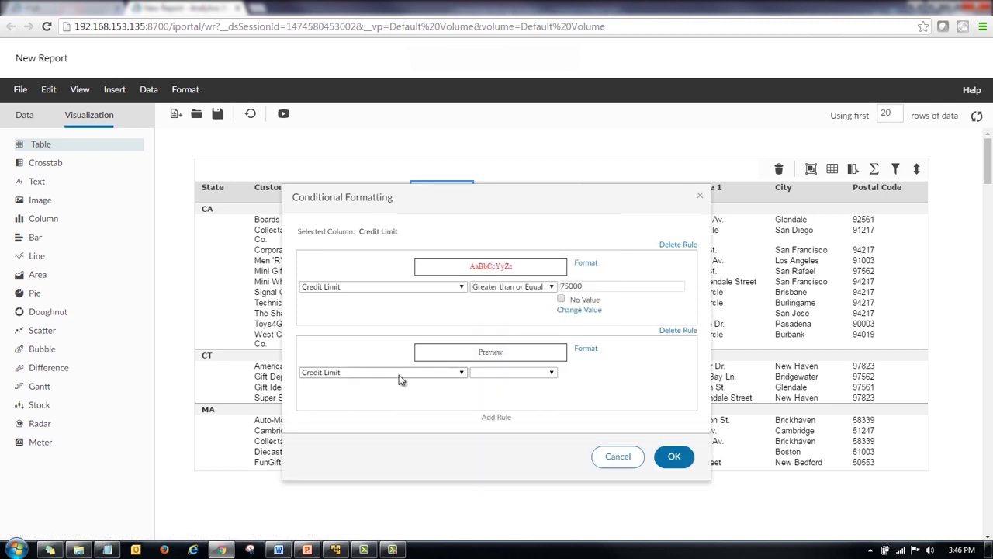
pyautogui.click(508, 374)
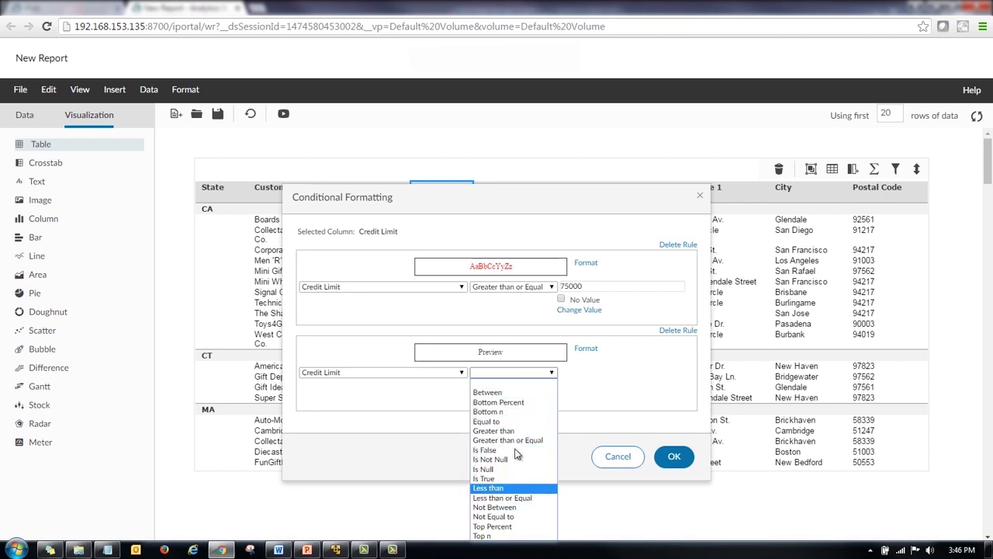
pyautogui.click(497, 488)
pyautogui.click(620, 371)
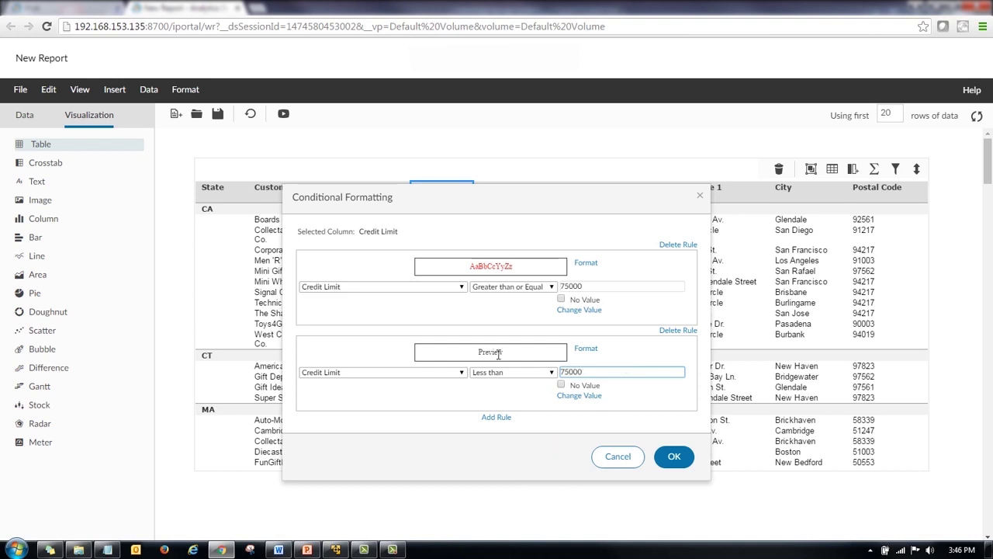
pyautogui.click(584, 349)
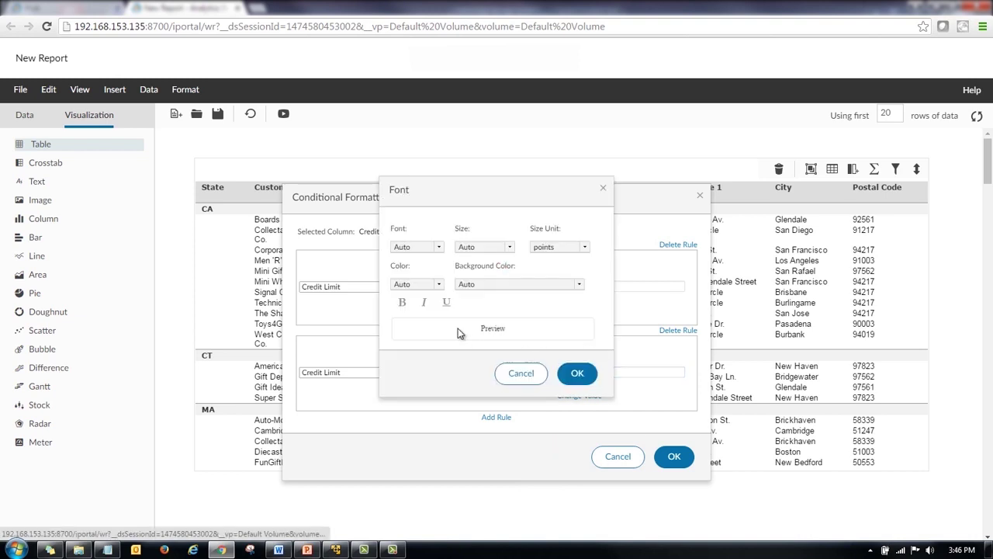
pyautogui.click(439, 286)
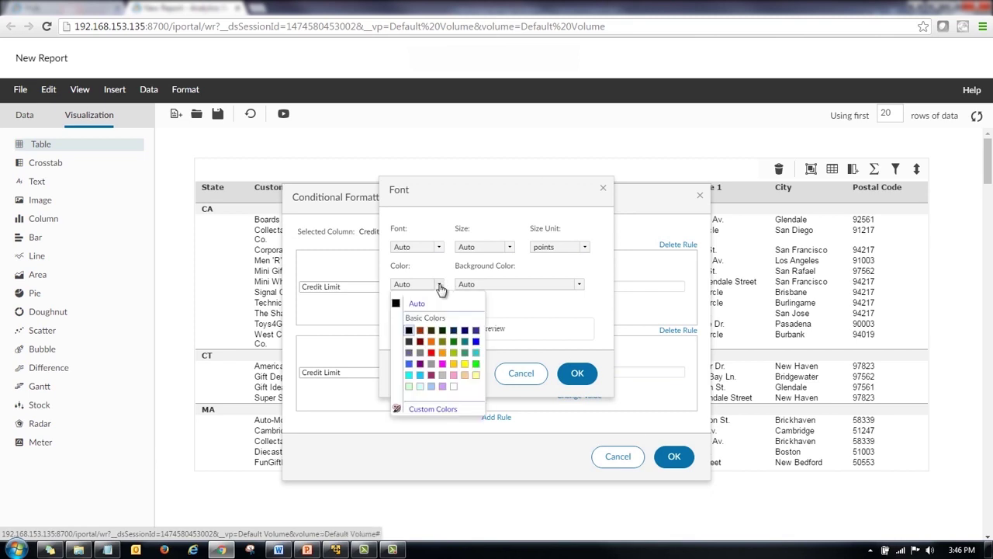
pyautogui.click(475, 343)
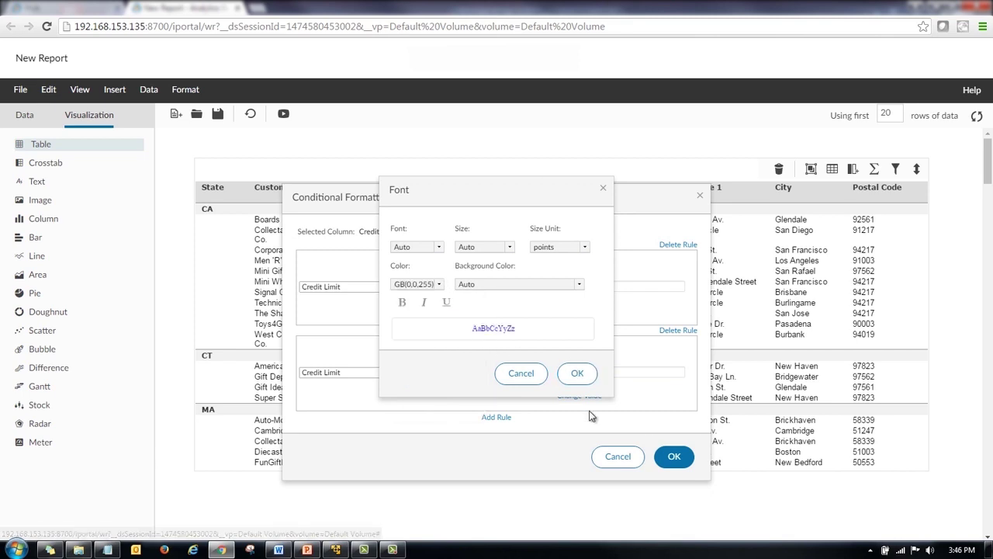
pyautogui.click(579, 373)
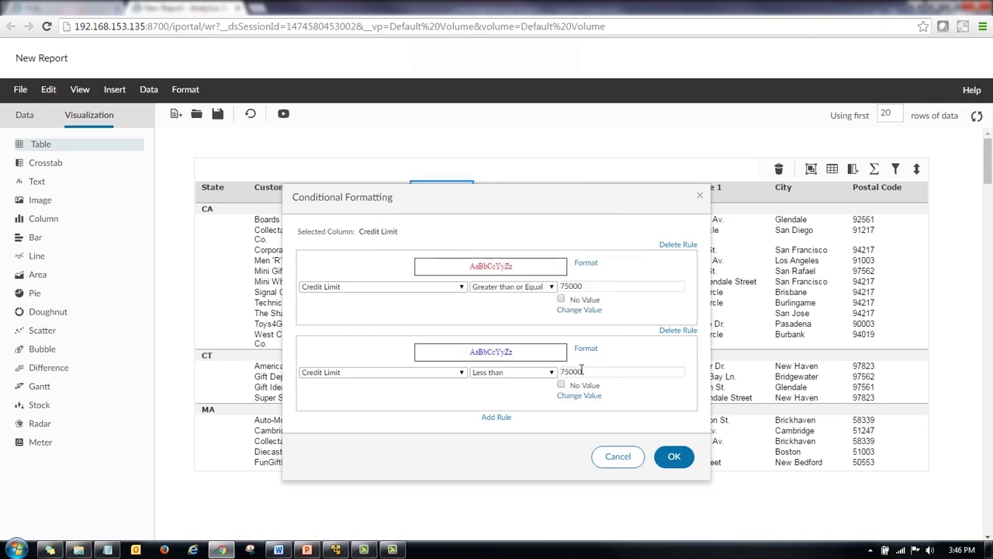
pyautogui.click(674, 458)
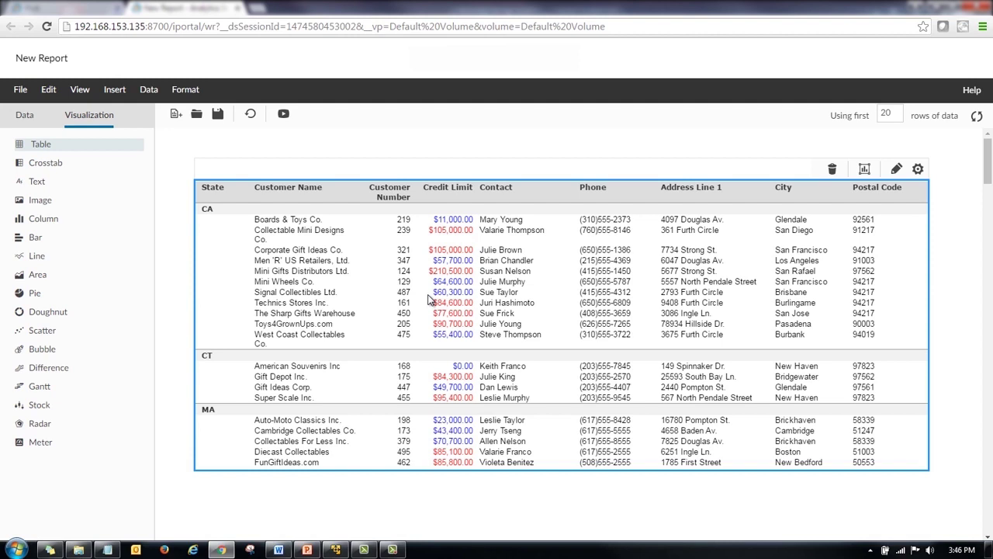
# Step: Insert a column chart with State as Category (X) Axis and Credit Limit summed as Series 1
pyautogui.click(865, 170)
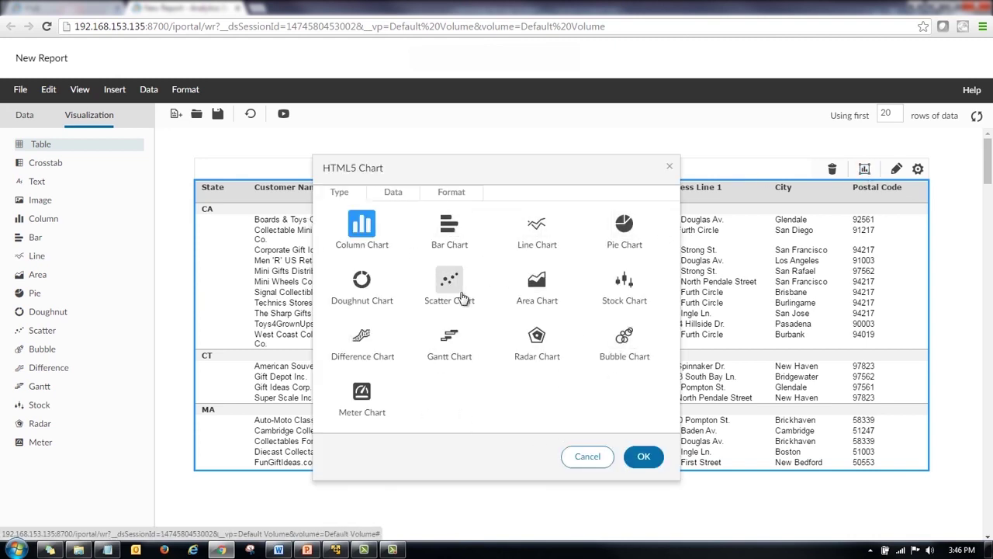
pyautogui.click(393, 192)
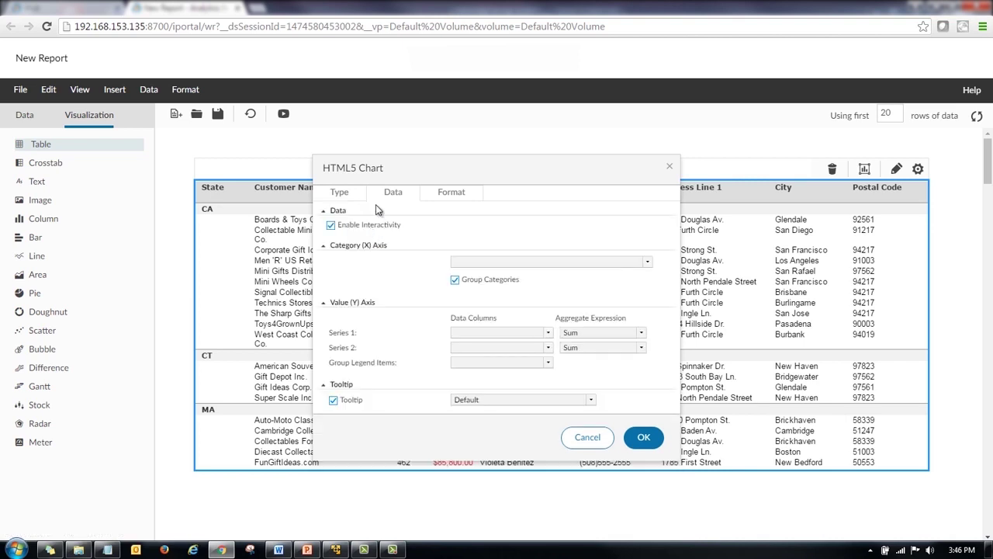
pyautogui.click(647, 264)
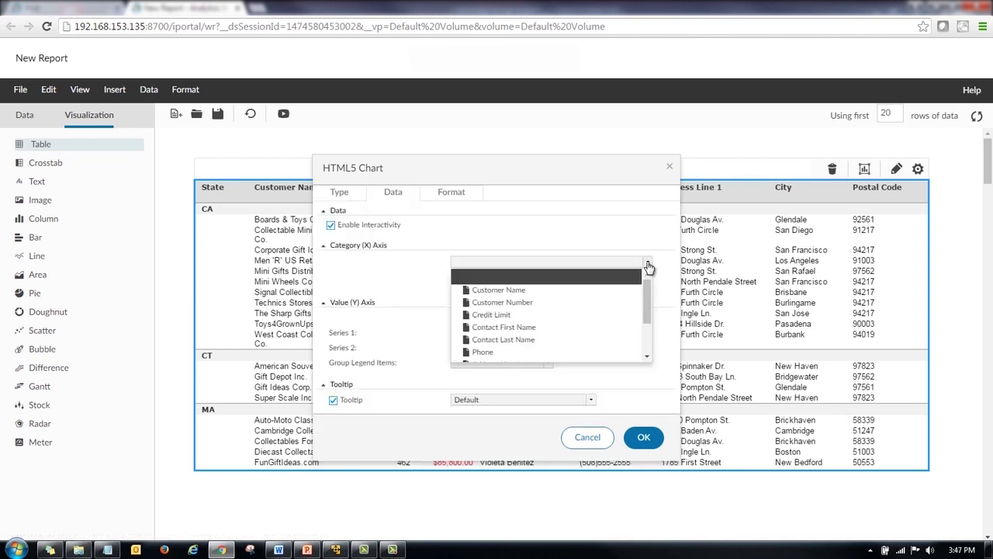
pyautogui.moveTo(646, 295); pyautogui.dragTo(647, 313)
pyautogui.click(493, 342)
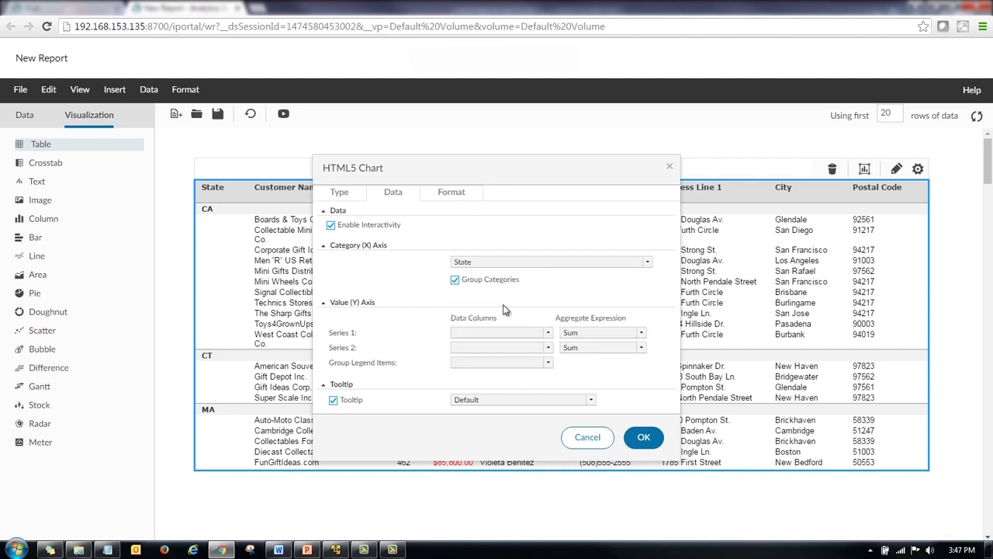
pyautogui.click(548, 334)
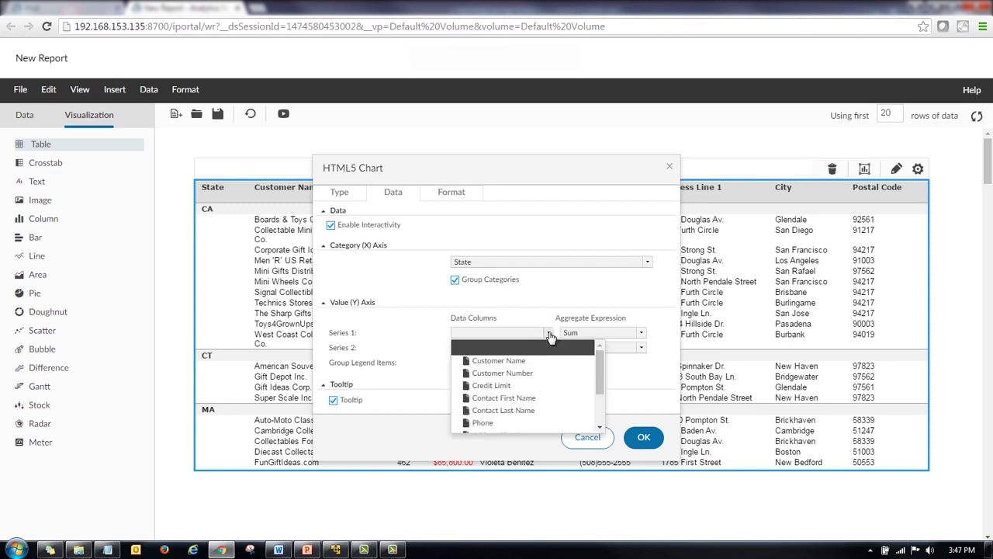
pyautogui.click(493, 385)
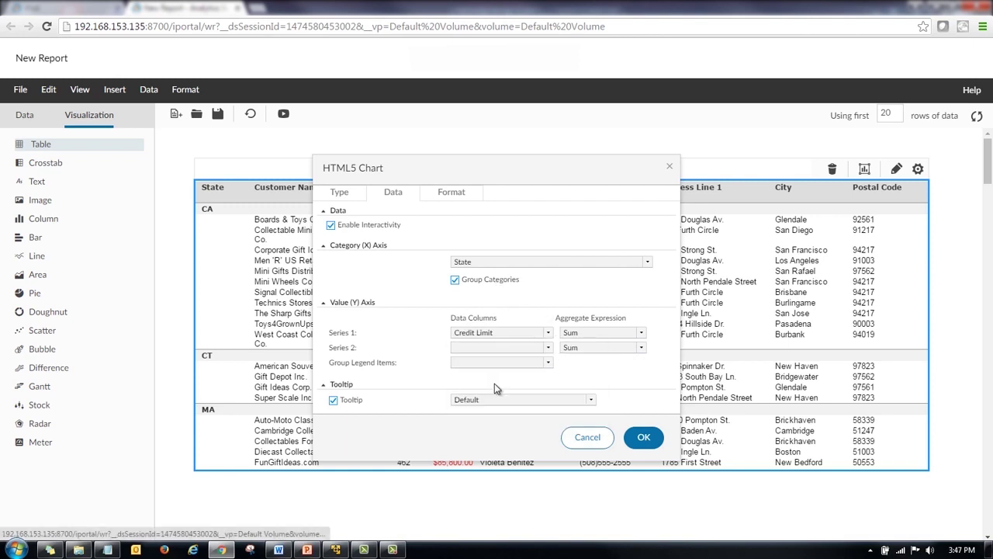
pyautogui.click(642, 335)
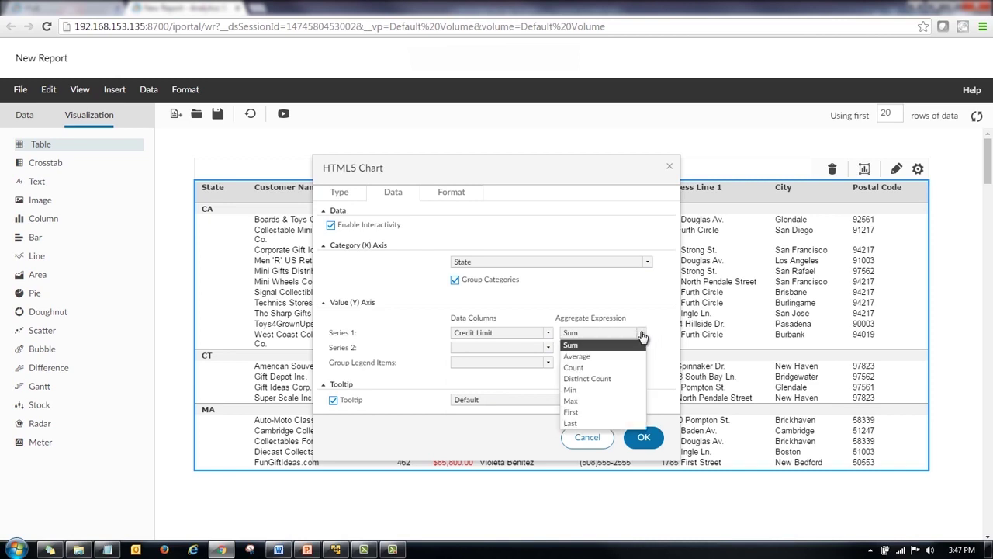
pyautogui.click(642, 335)
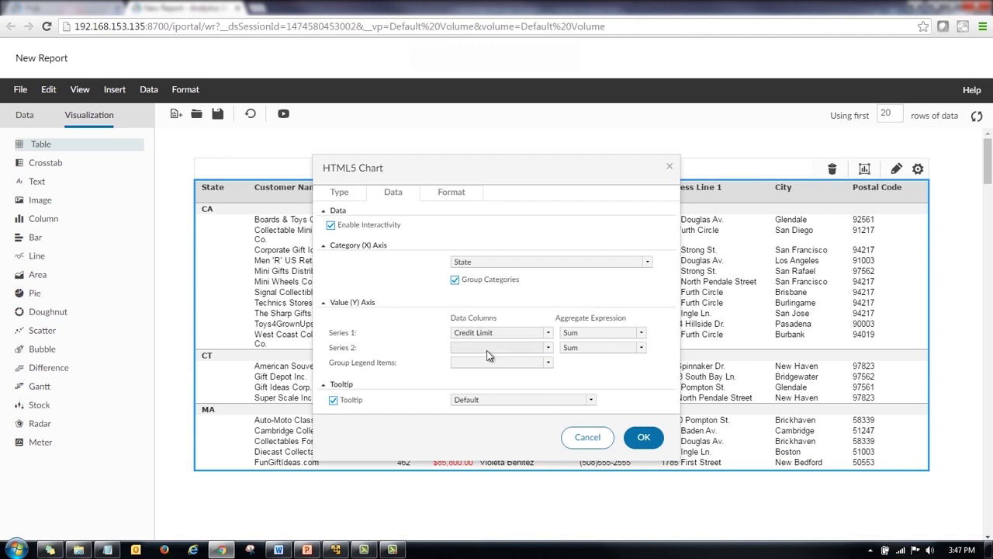
# Step: Title the chart 'Credit Limit by State' and give it the Clean Blue chart theme
pyautogui.click(454, 194)
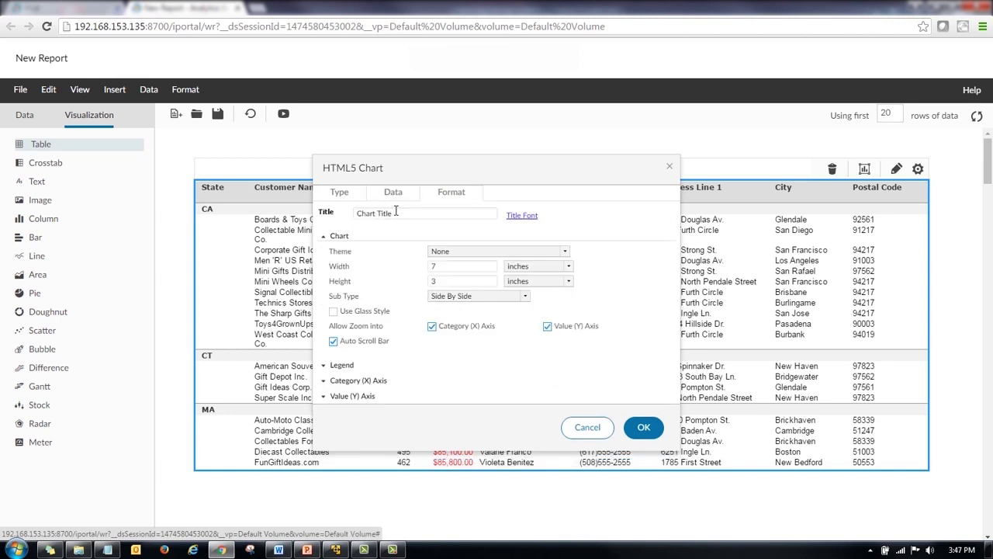
pyautogui.moveTo(410, 216); pyautogui.dragTo(292, 220)
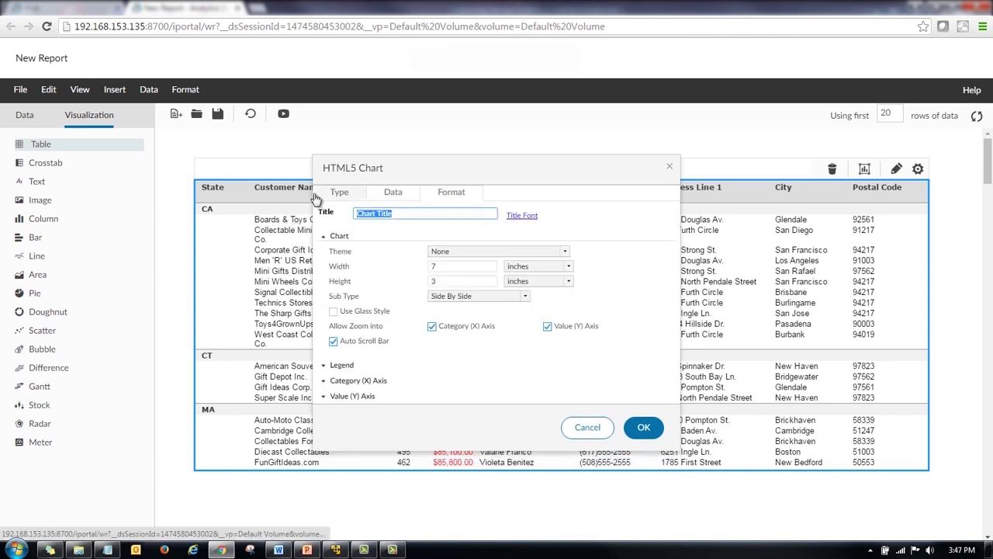
pyautogui.write('Cri')
pyautogui.write('edit L')
pyautogui.write('imit by')
pyautogui.write(' State')
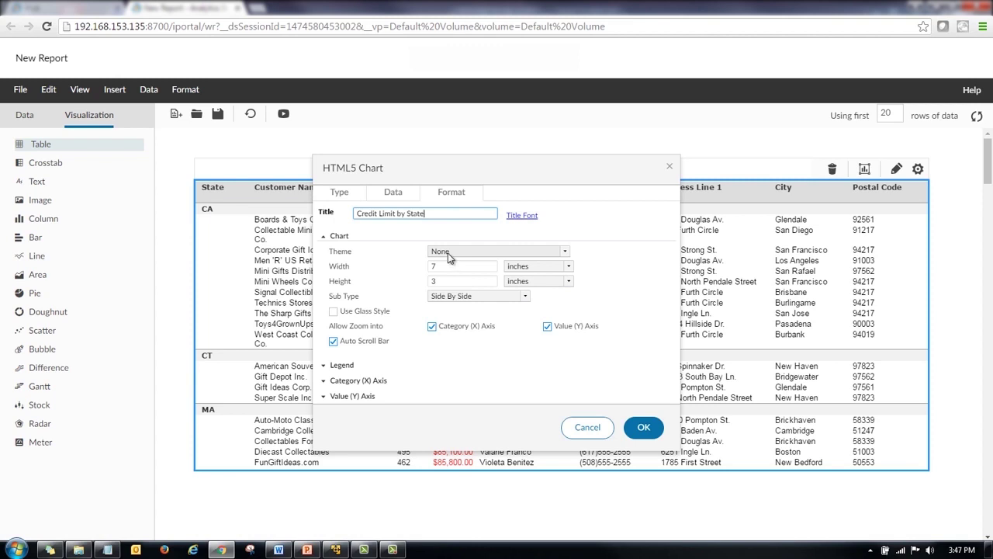
pyautogui.click(448, 253)
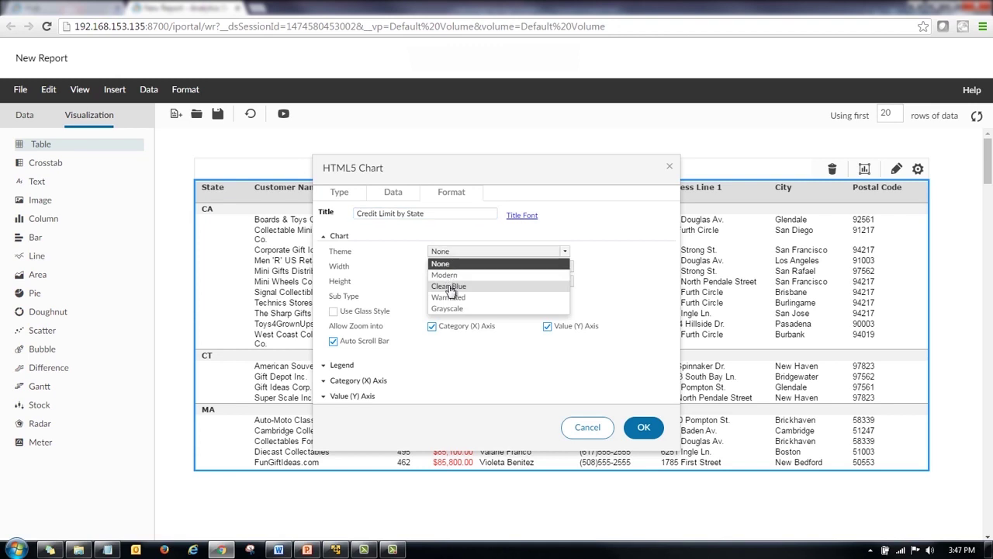
pyautogui.click(450, 286)
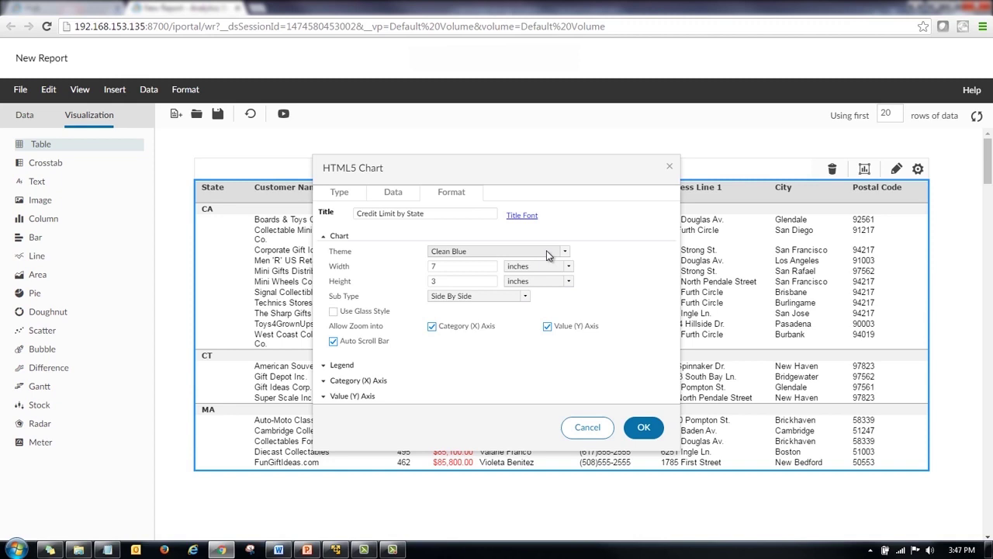
# Step: Show the chart legend positioned Above and apply the chart settings
pyautogui.click(326, 368)
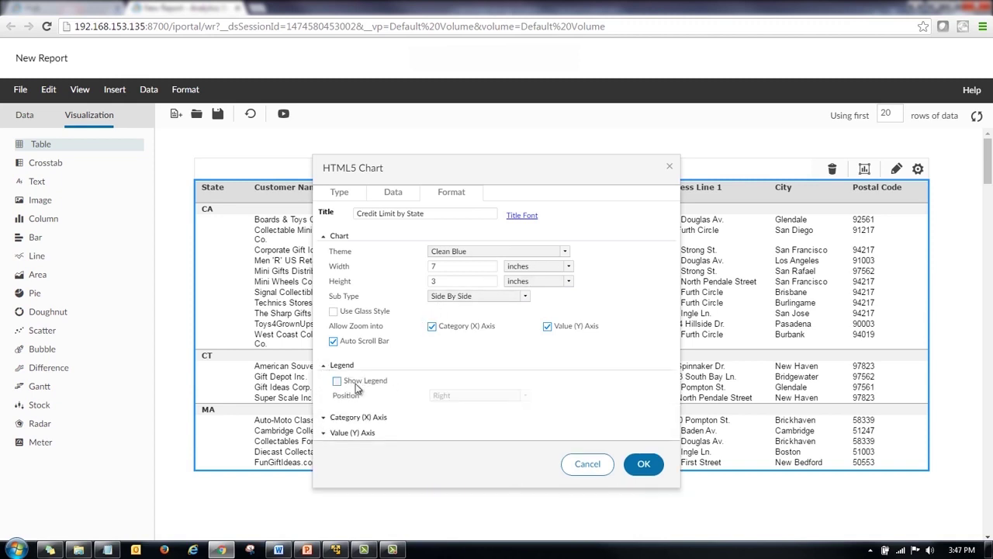
pyautogui.click(336, 381)
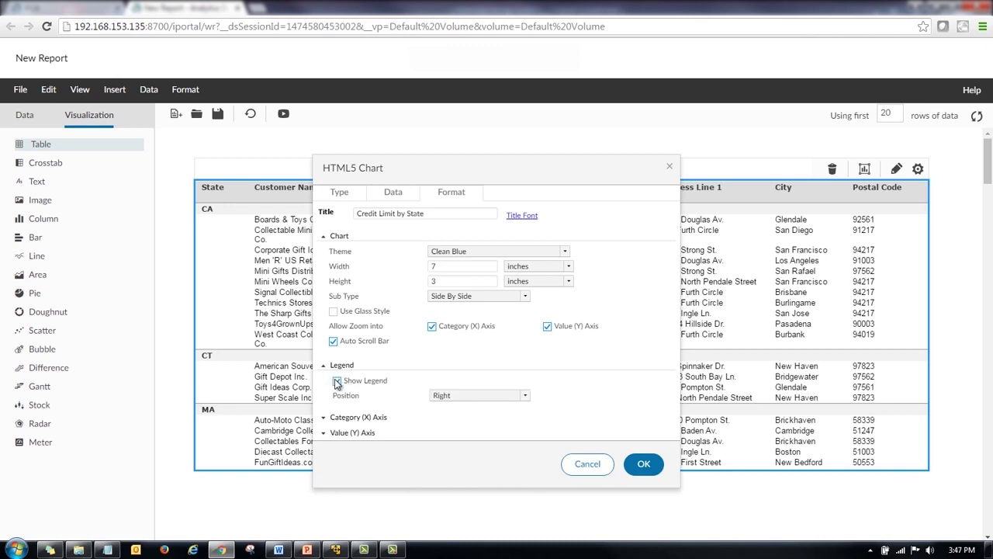
pyautogui.click(502, 394)
pyautogui.click(482, 408)
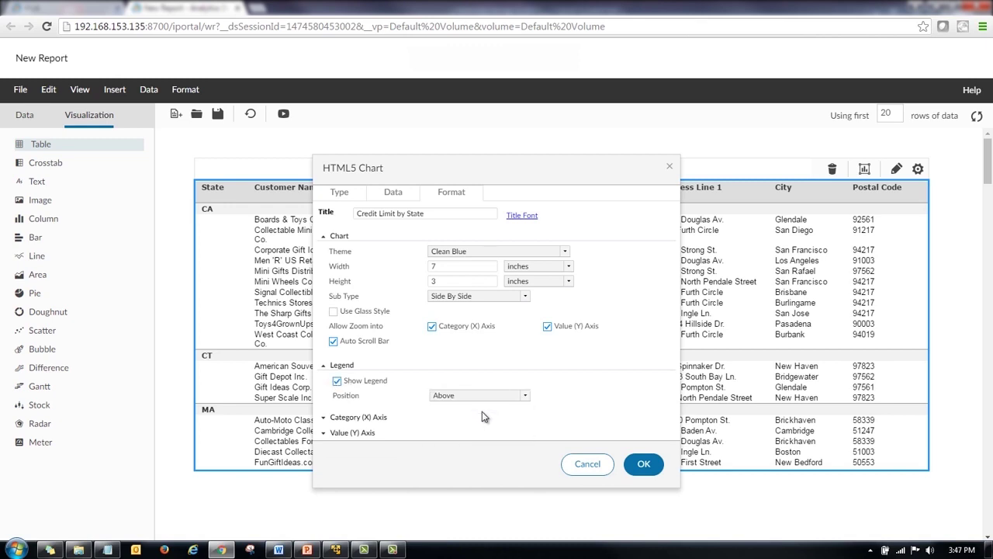
pyautogui.click(651, 462)
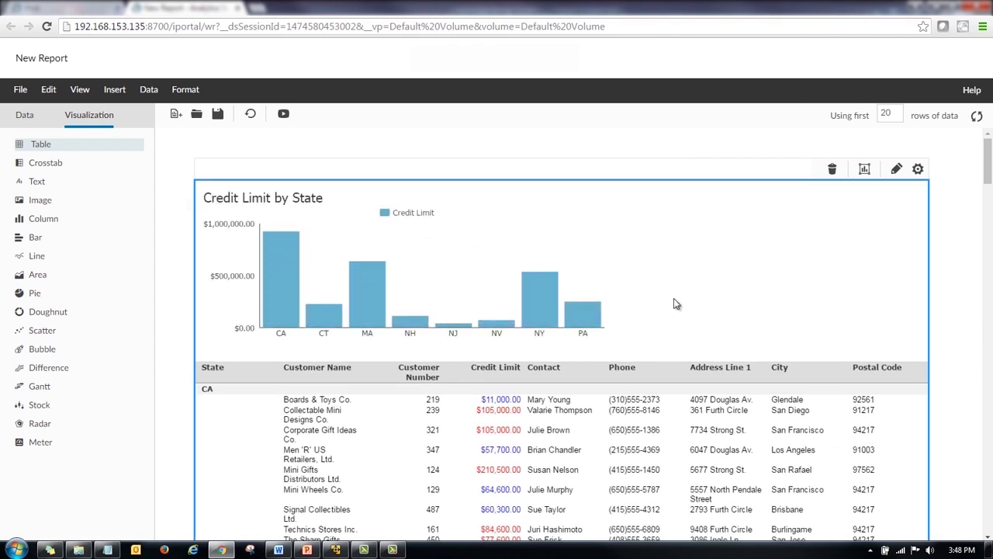
# Step: Check the rendered chart's per-state credit limit tooltips, with CA highest at $922,400.00
pyautogui.moveTo(363, 302)
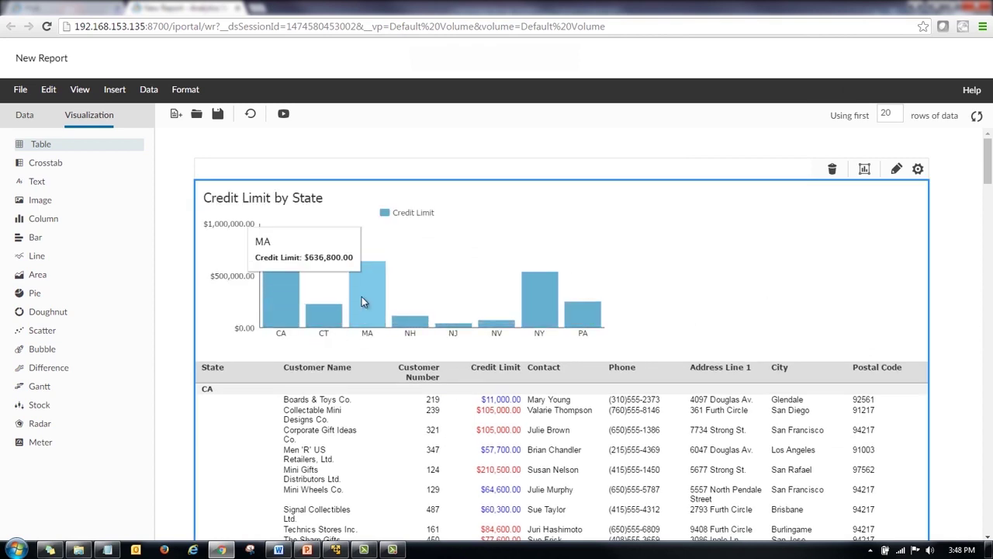
pyautogui.moveTo(288, 306)
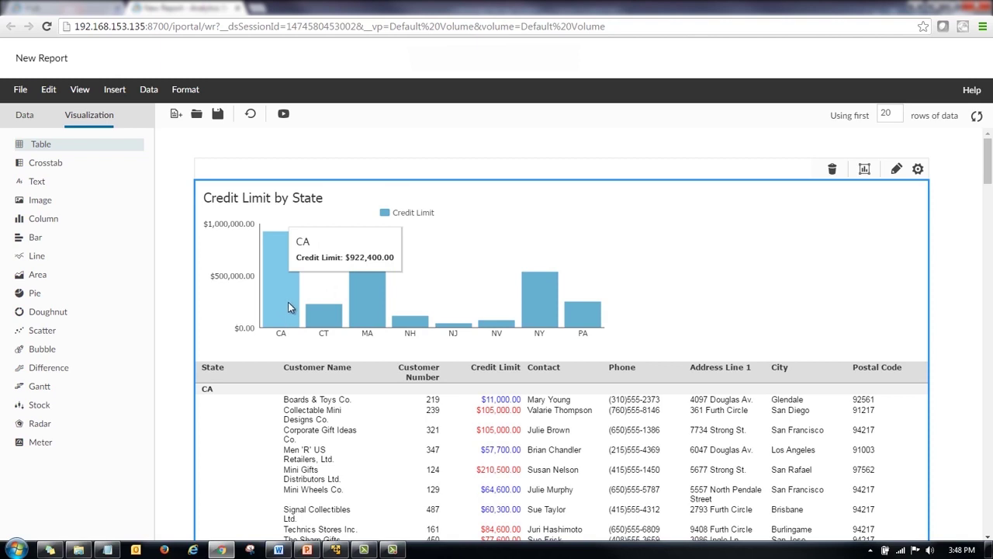
# Step: In Page Setup, keep Size on Auto and set the page Theme to Clean Blue
pyautogui.click(20, 91)
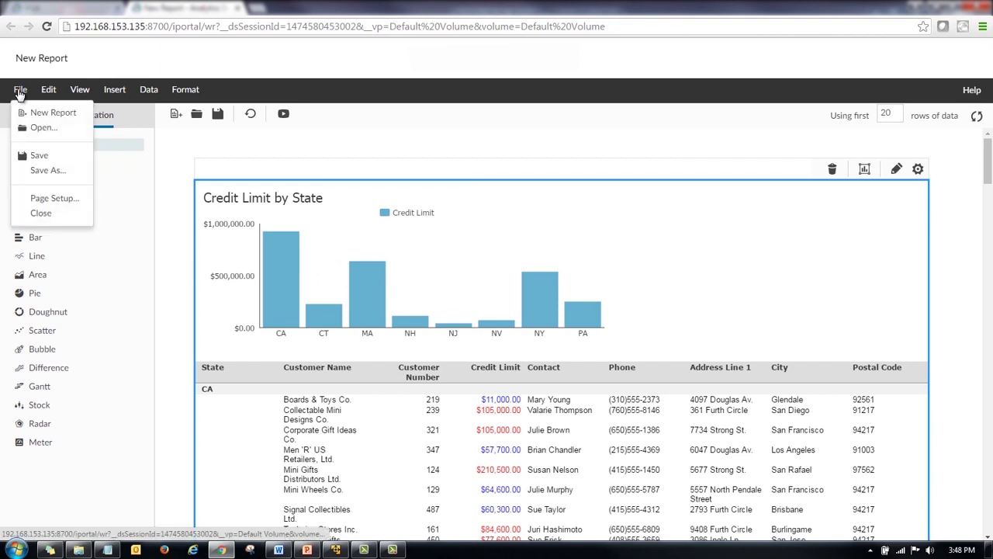
pyautogui.click(53, 198)
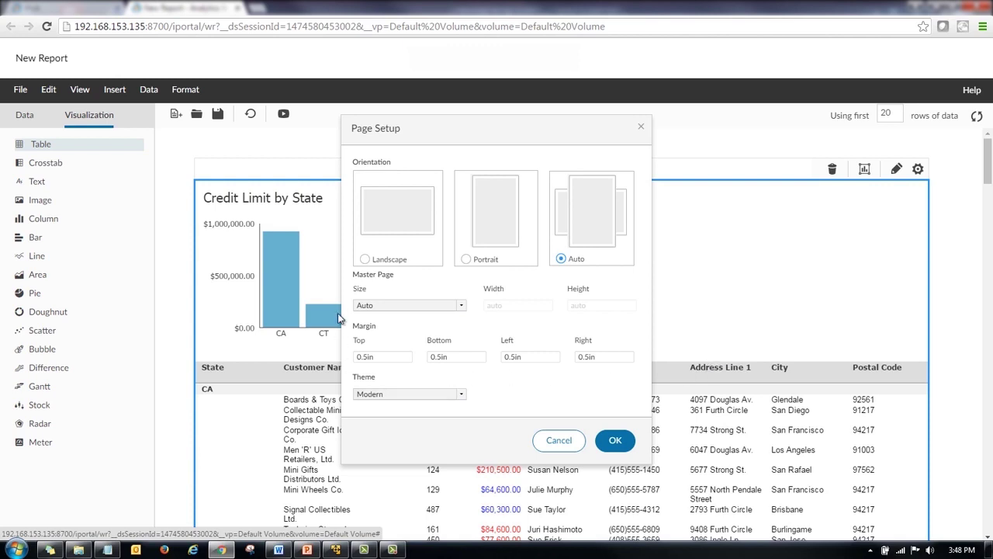
pyautogui.click(460, 307)
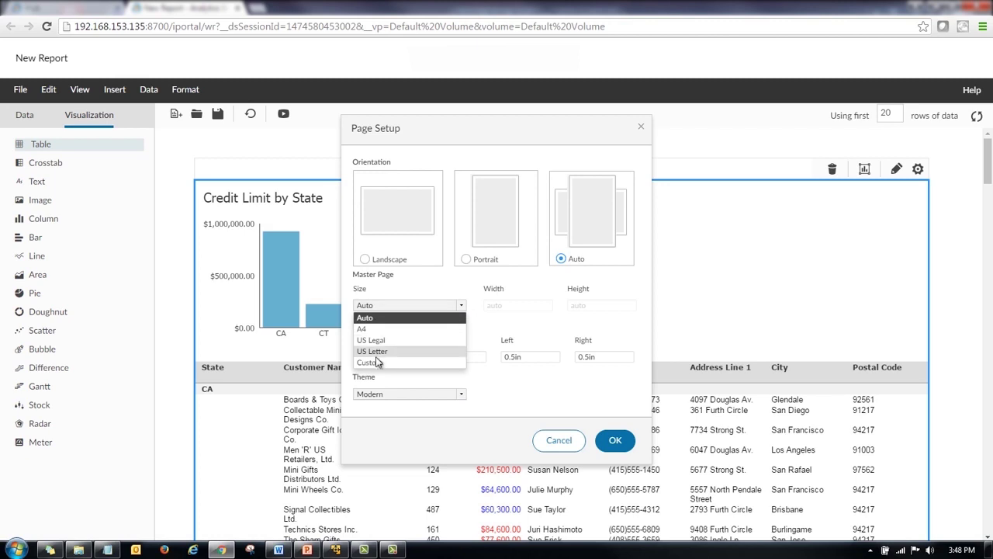
pyautogui.click(401, 308)
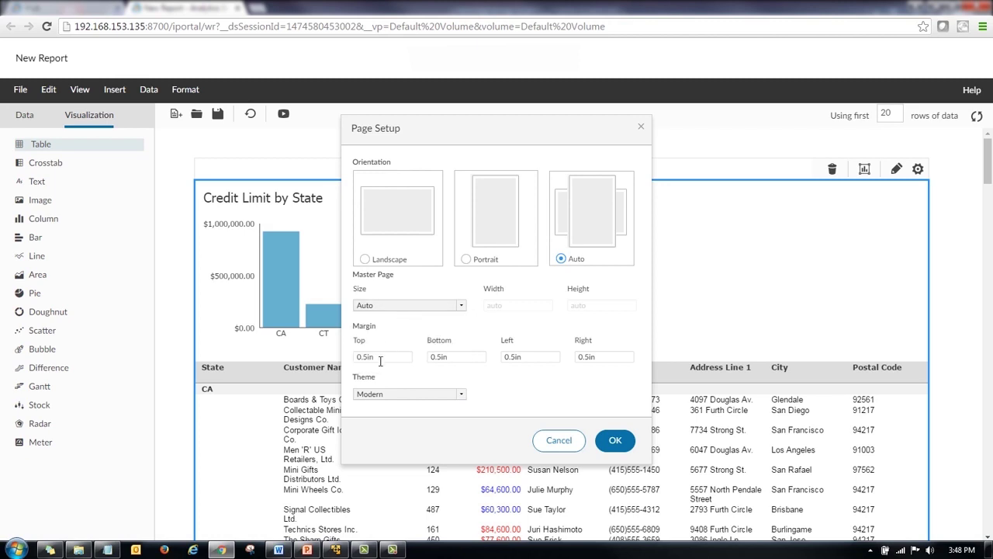
pyautogui.click(462, 396)
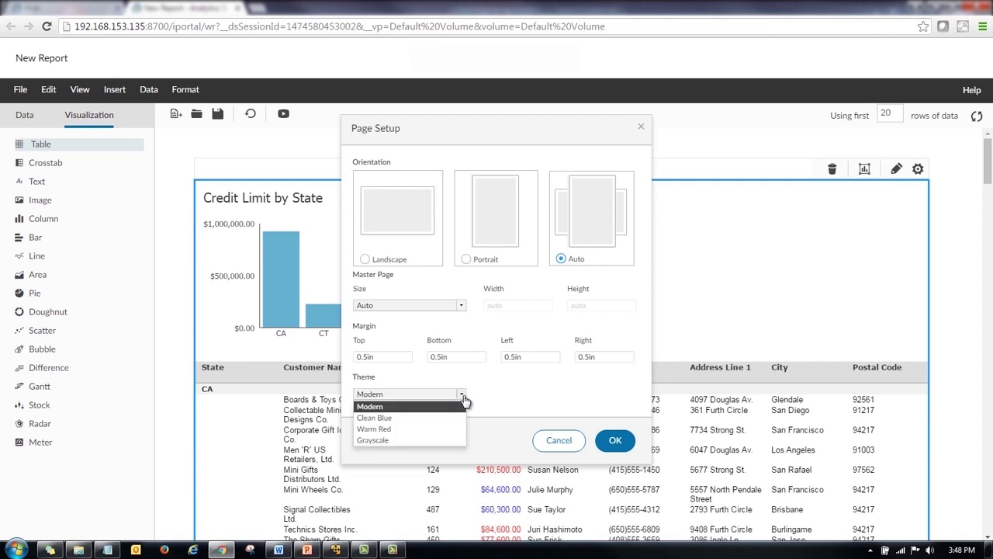
pyautogui.click(432, 419)
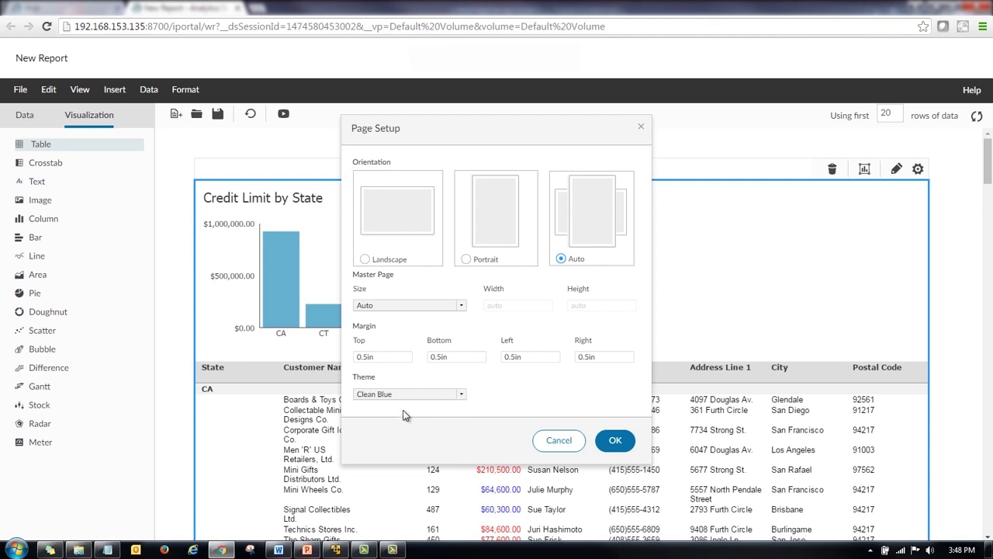
pyautogui.click(613, 440)
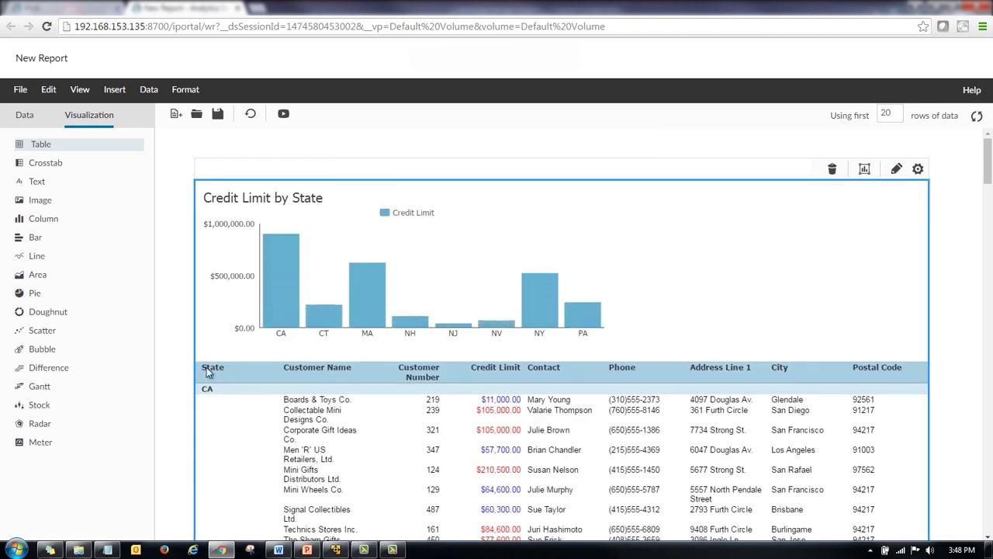
pyautogui.click(918, 170)
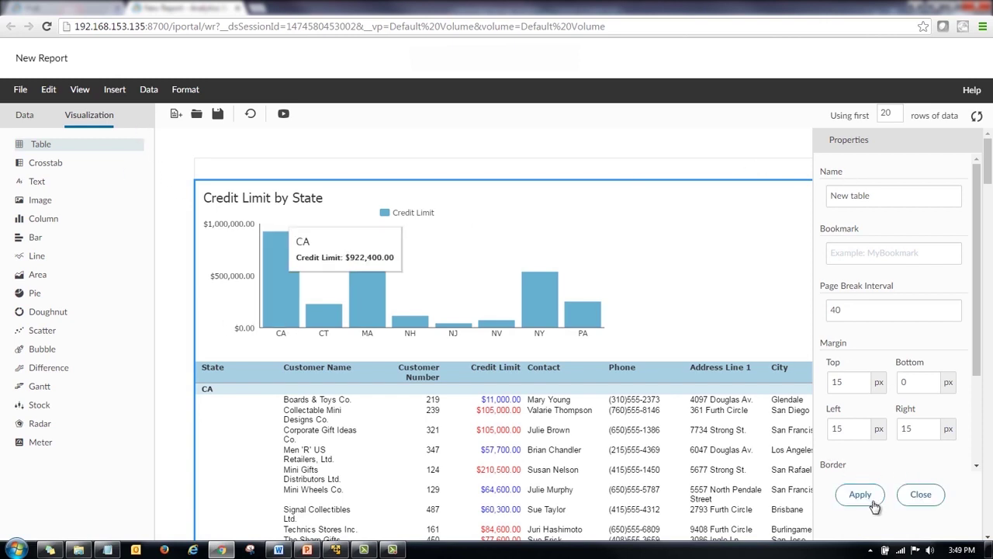
pyautogui.click(922, 495)
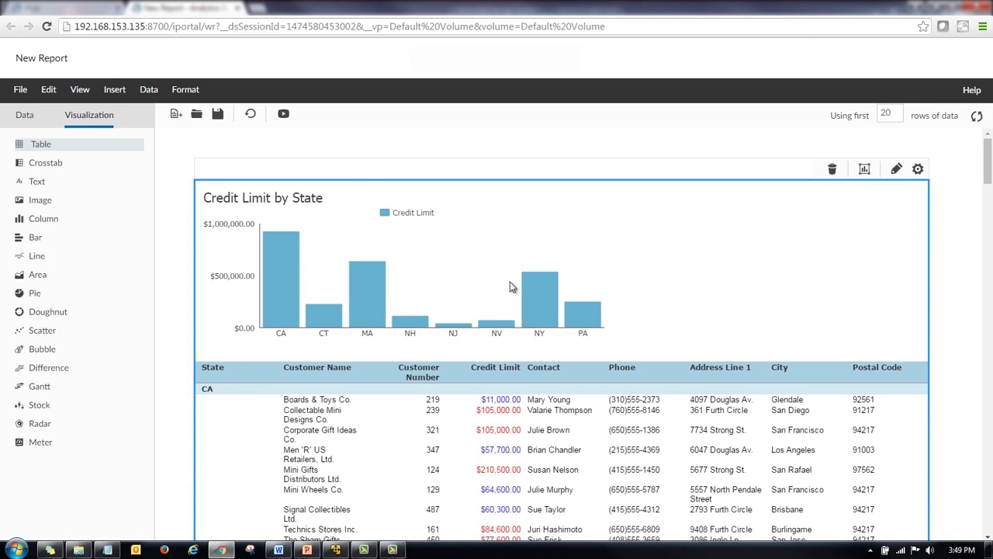
# Step: Save and view the report as 'Customer Credit Limit by State' in the administrator folder
pyautogui.click(284, 115)
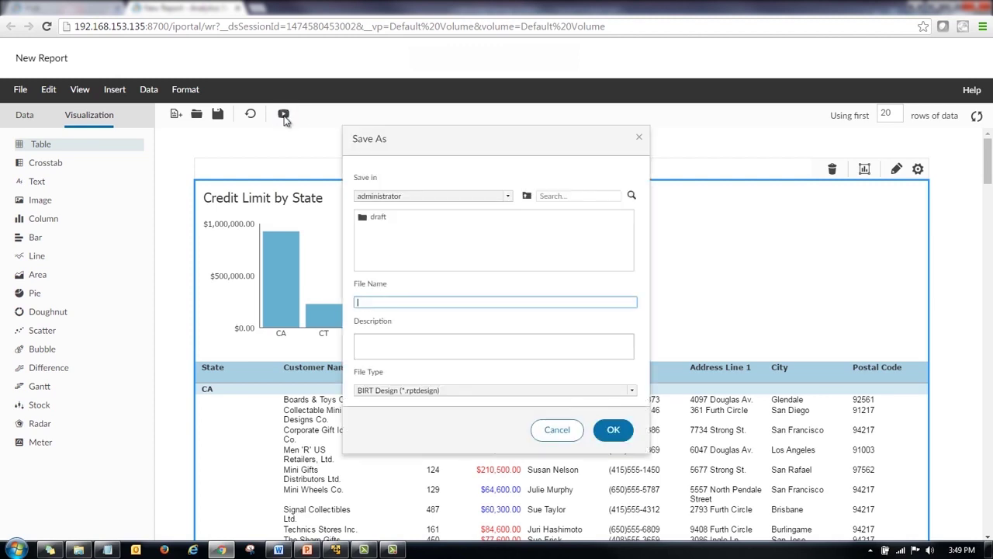
pyautogui.click(508, 198)
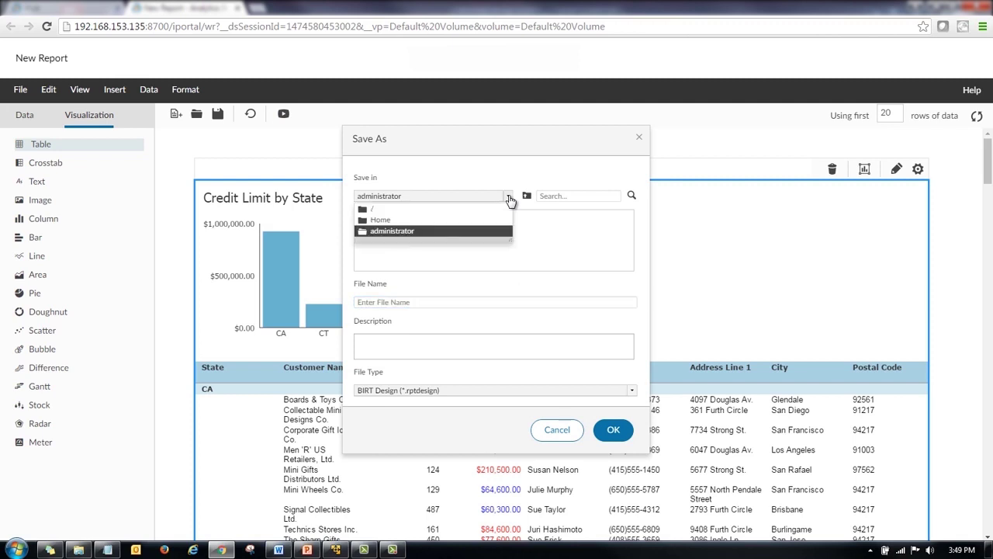
pyautogui.click(510, 176)
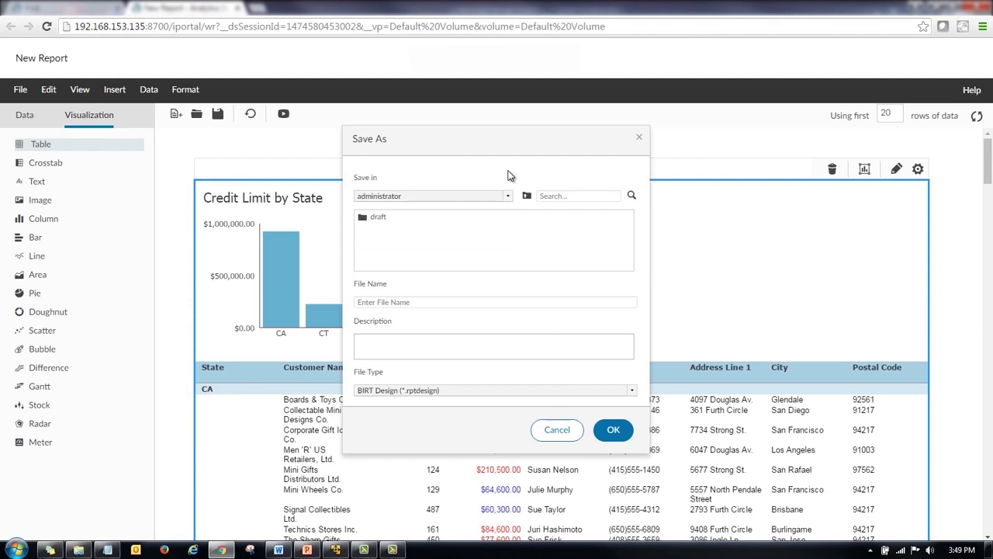
pyautogui.click(413, 304)
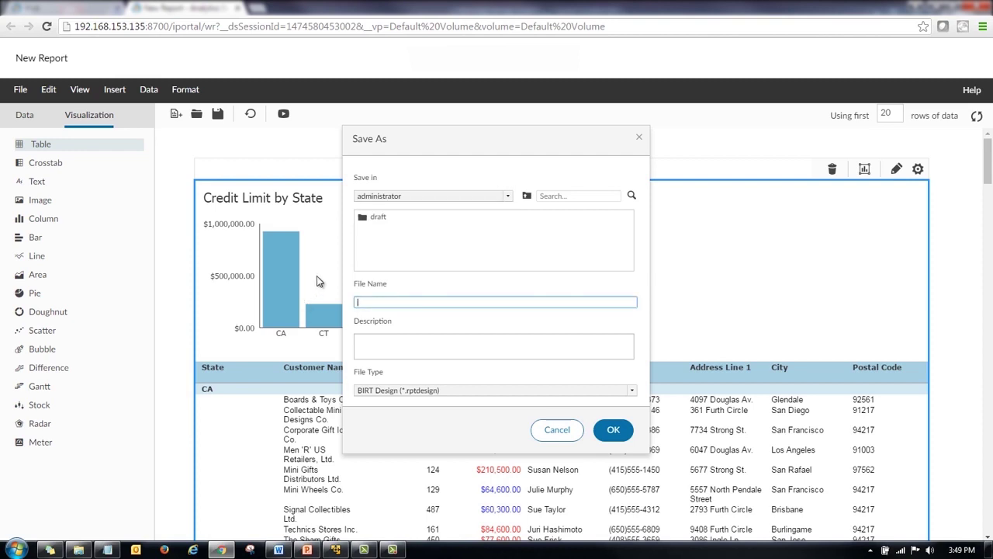
pyautogui.write('Customer Credit Limit by State')
pyautogui.click(614, 430)
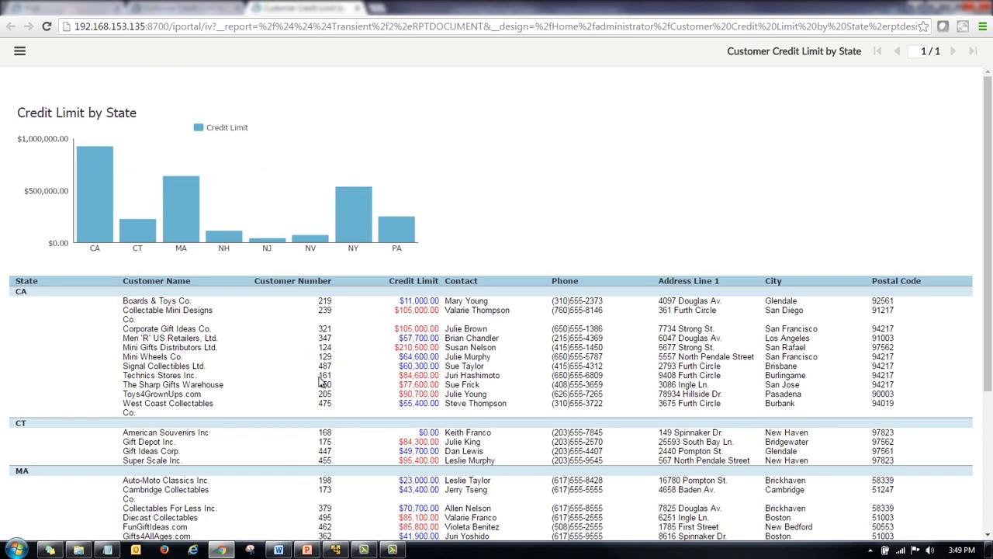
# Step: Enable interactivity in the viewer, sort Credit Limit descending, then close the viewer tab
pyautogui.click(20, 53)
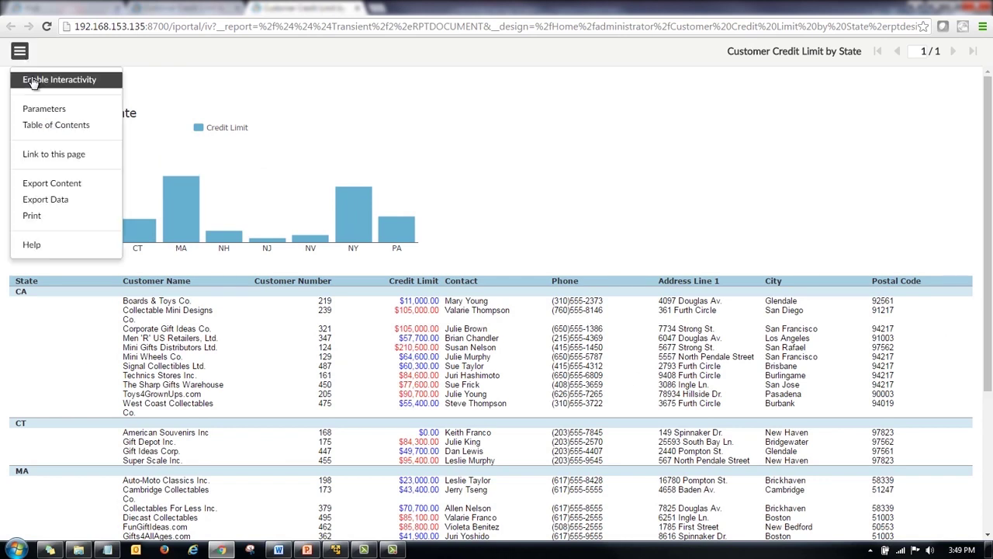
pyautogui.click(34, 81)
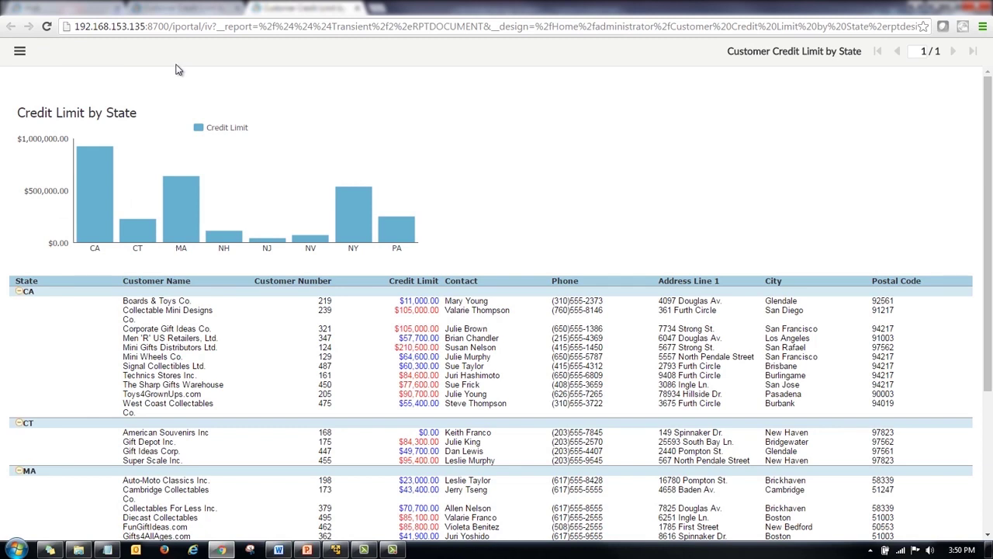
pyautogui.click(418, 288)
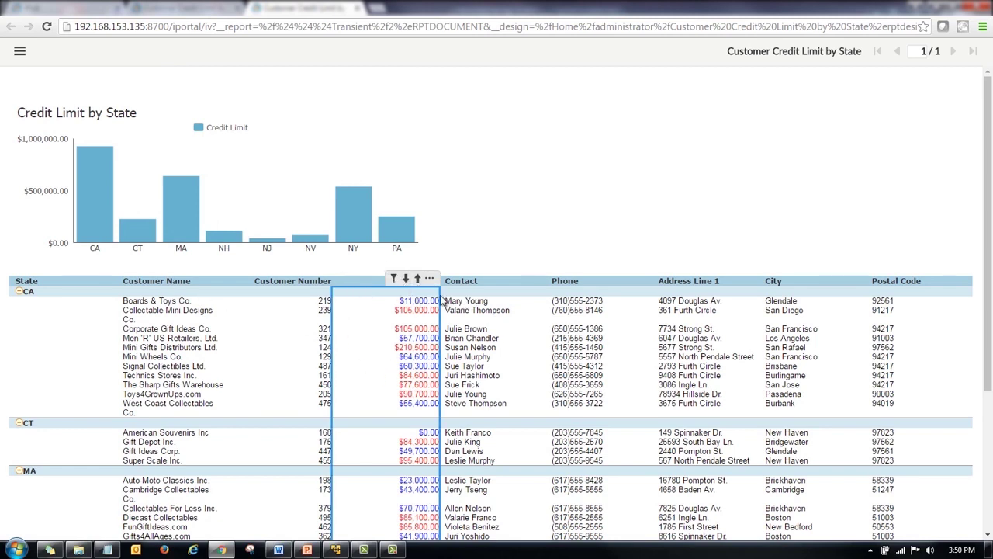
pyautogui.click(405, 278)
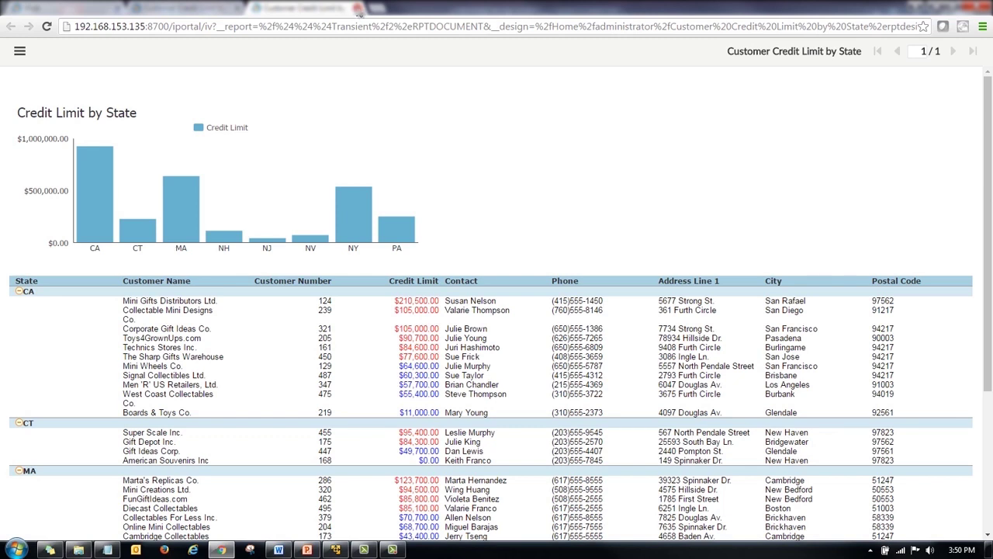
pyautogui.click(358, 9)
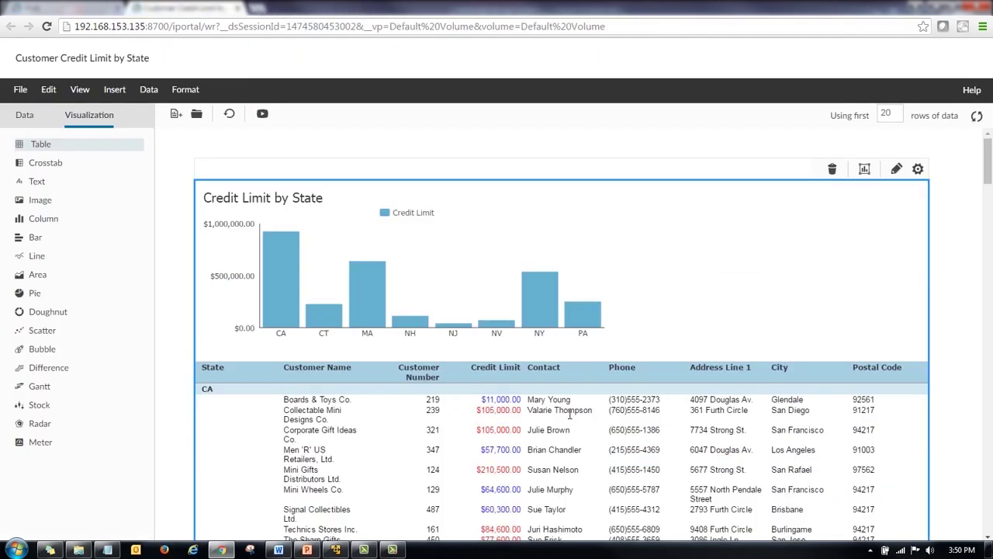